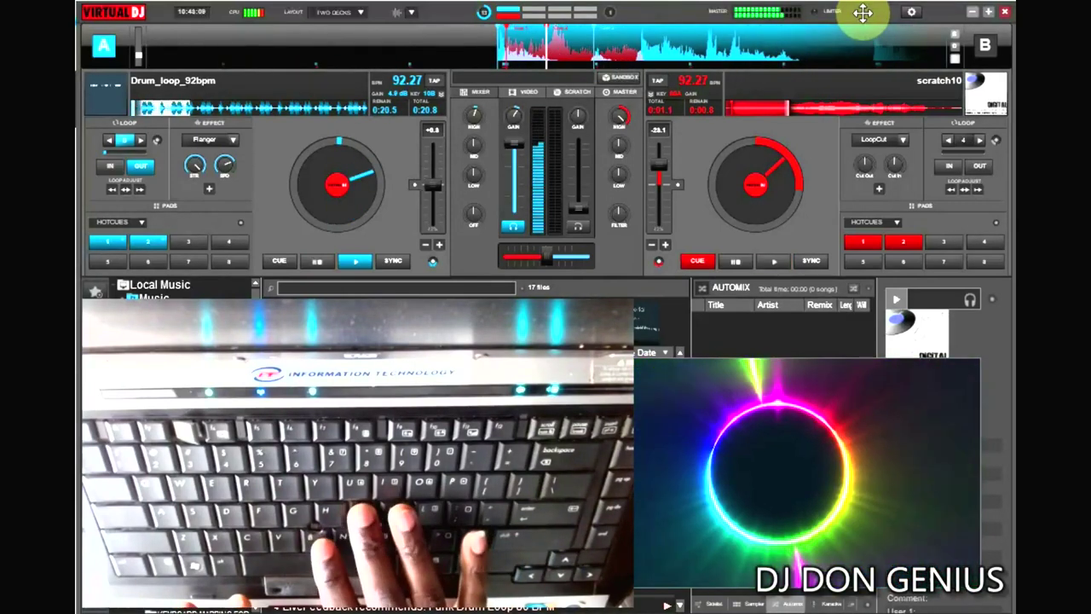
Step: Stop and start deck B's scratch10 sample over deck A's looping Drum_loop_92bpm
{"action": "key", "text": "space"}
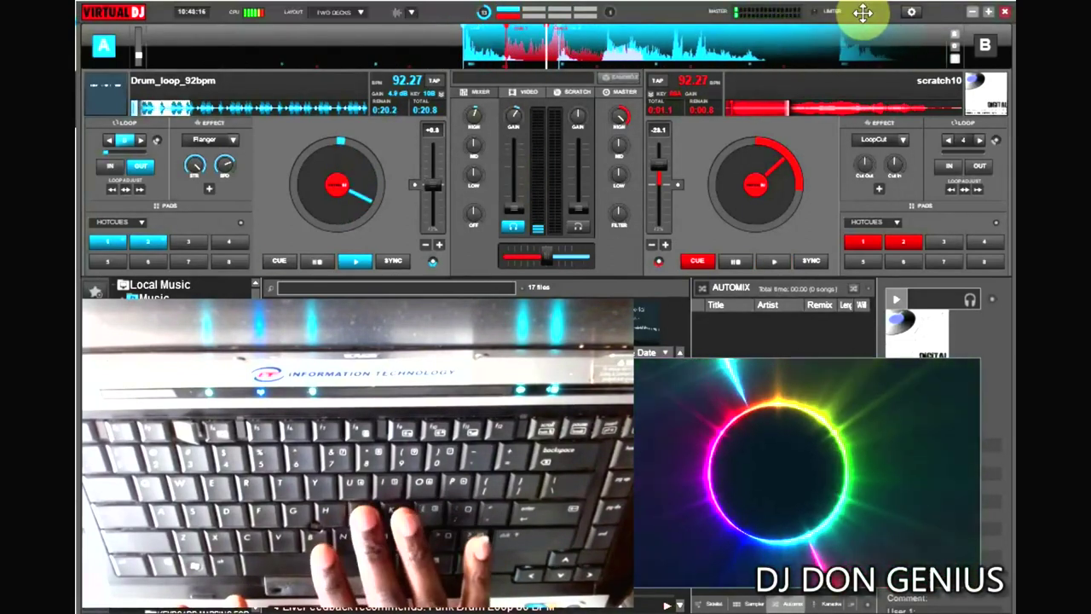
{"action": "key", "text": "space"}
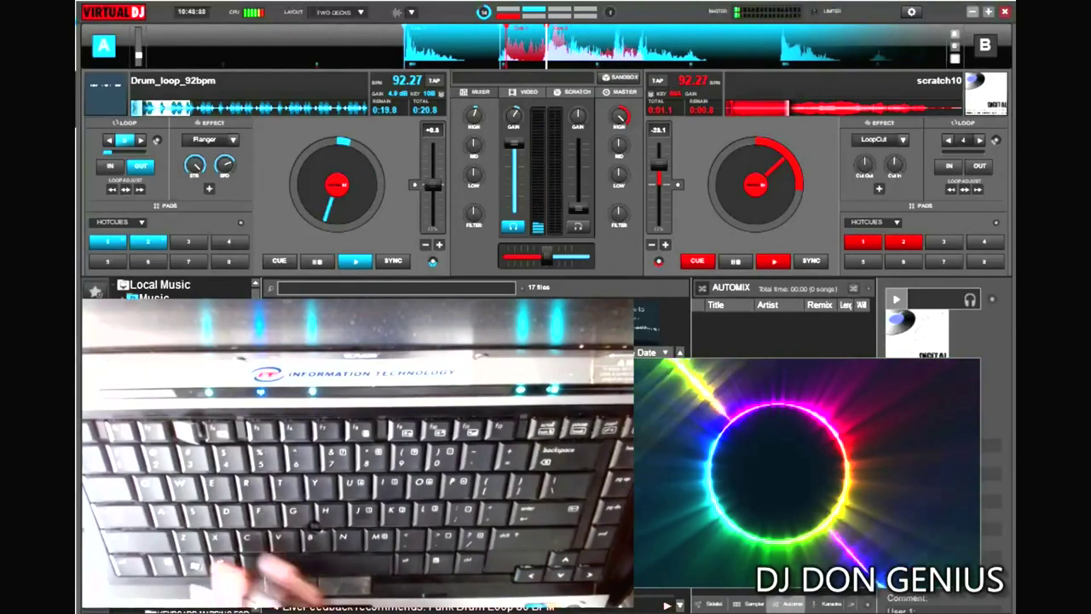
{"action": "key", "text": "space"}
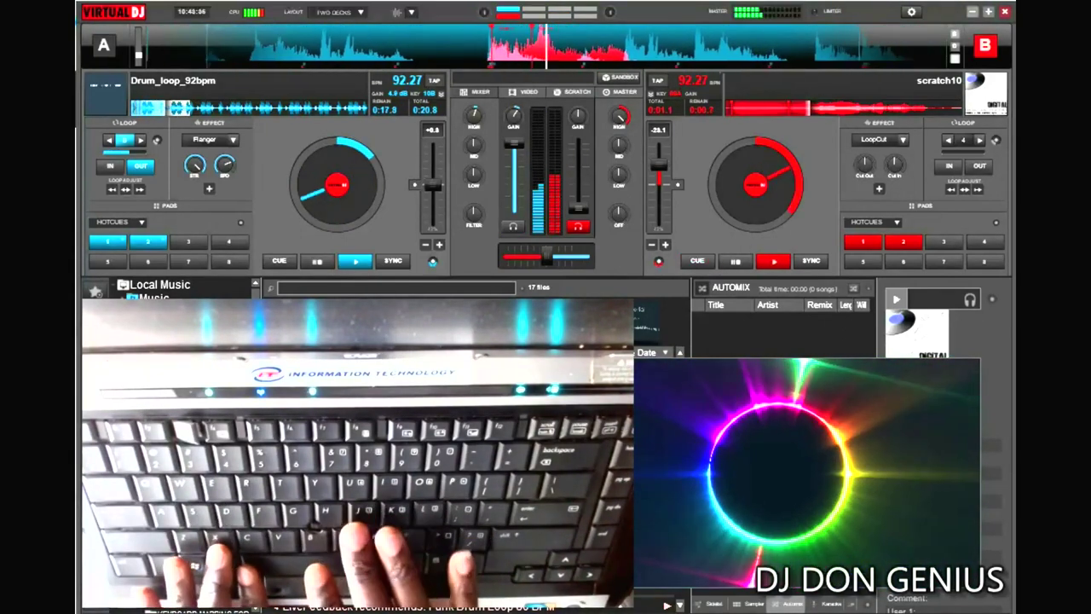
{"action": "key", "text": "space"}
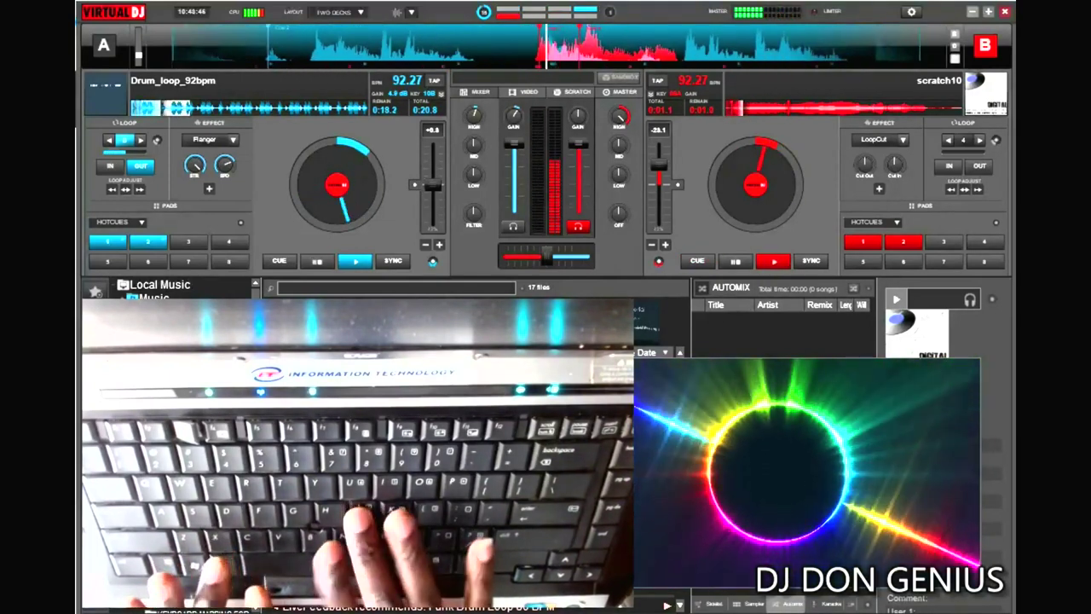
Step: Repeatedly cue deck B back to its start and jump deck A's drum loop back near its start
{"action": "key", "text": "j"}
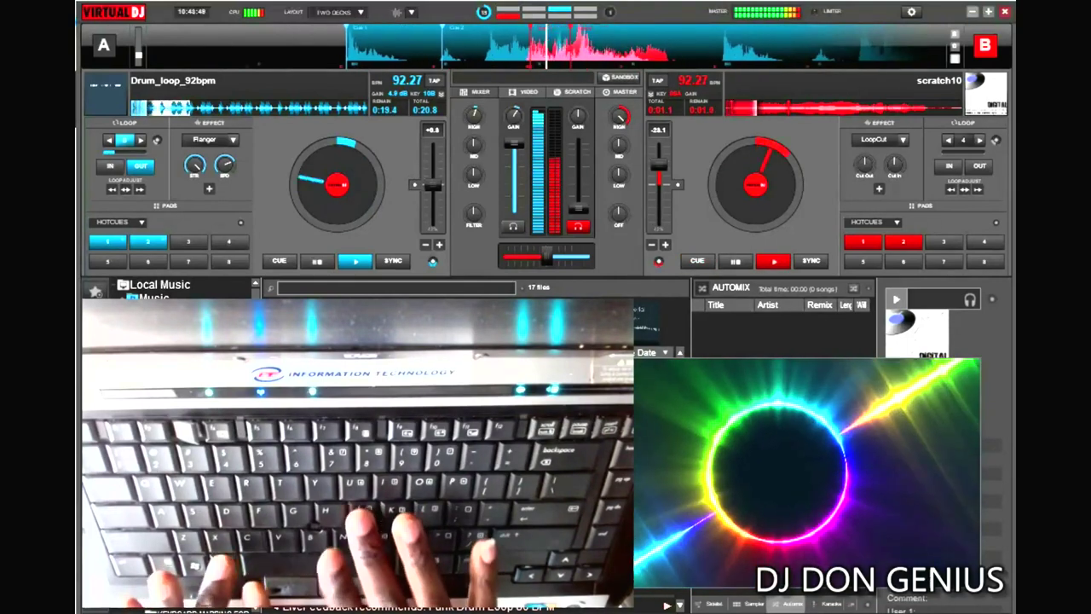
{"action": "key", "text": "j"}
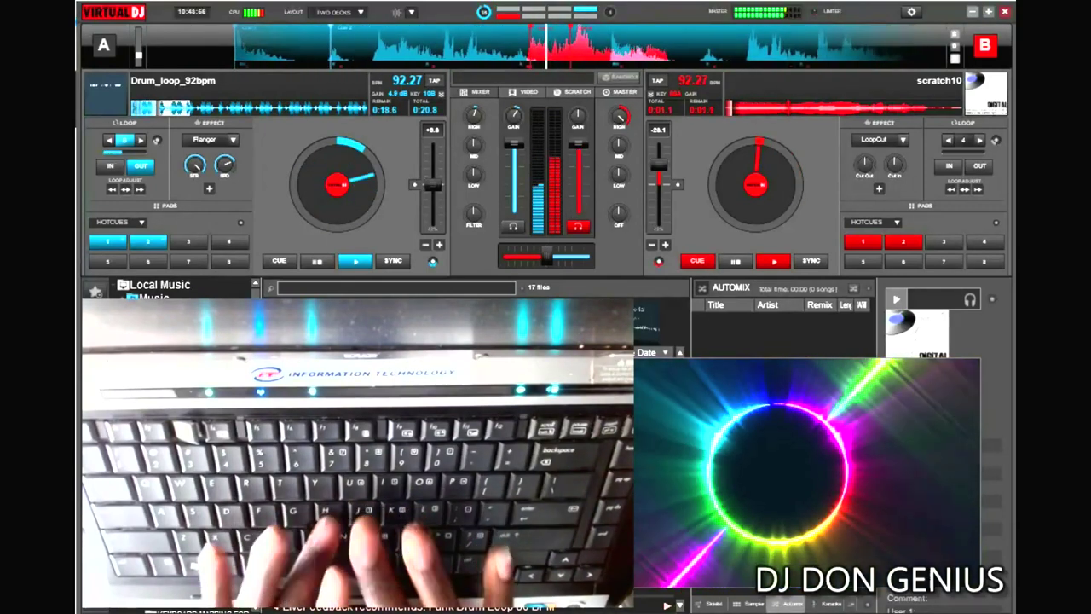
{"action": "key", "text": "j"}
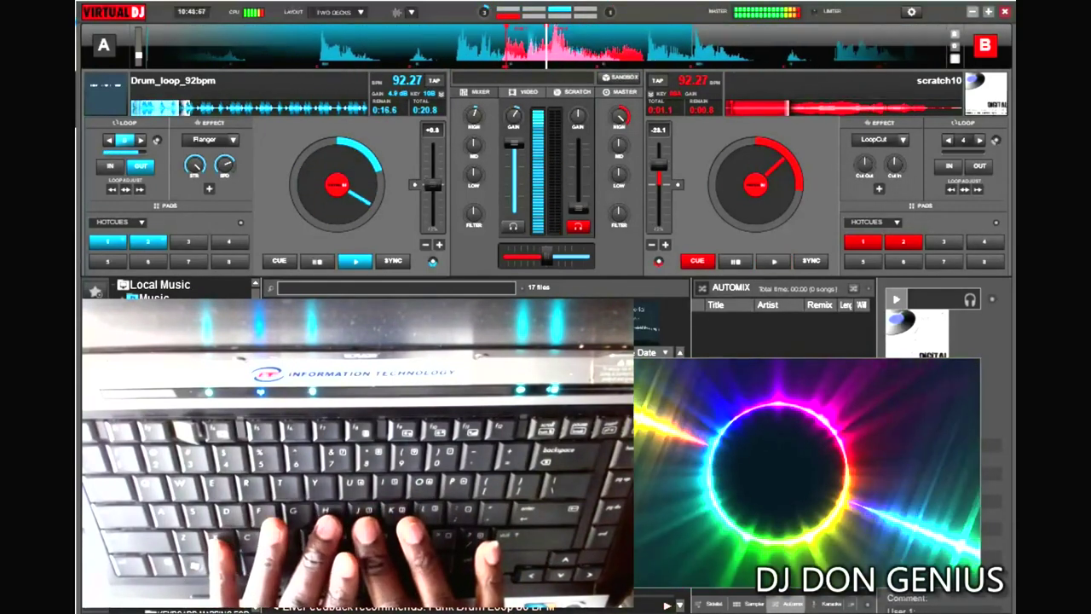
{"action": "key", "text": "k"}
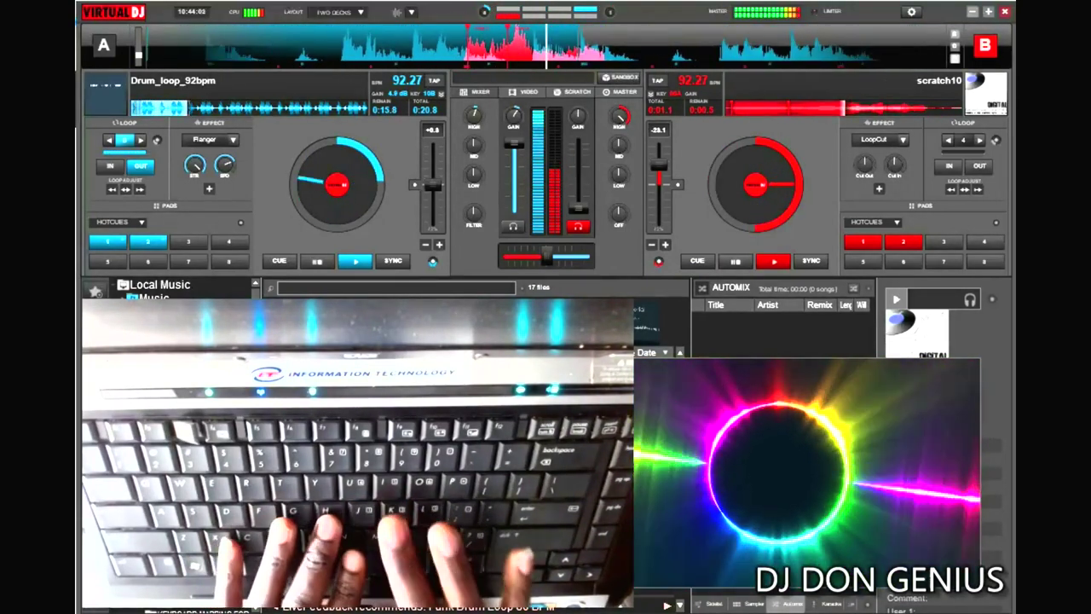
{"action": "key", "text": "1"}
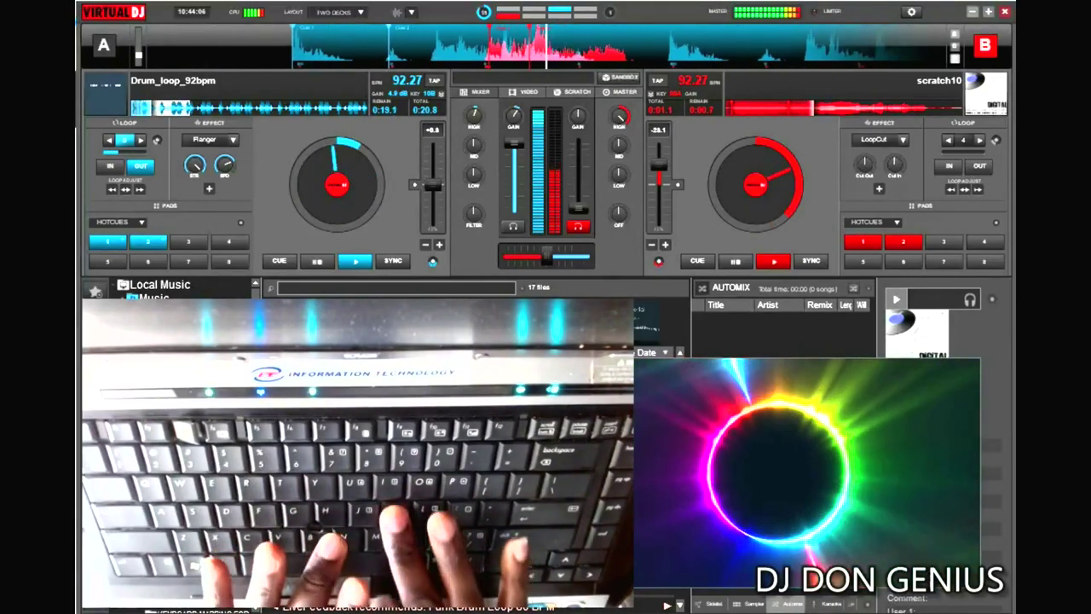
{"action": "key", "text": "j"}
{"action": "key", "text": "1"}
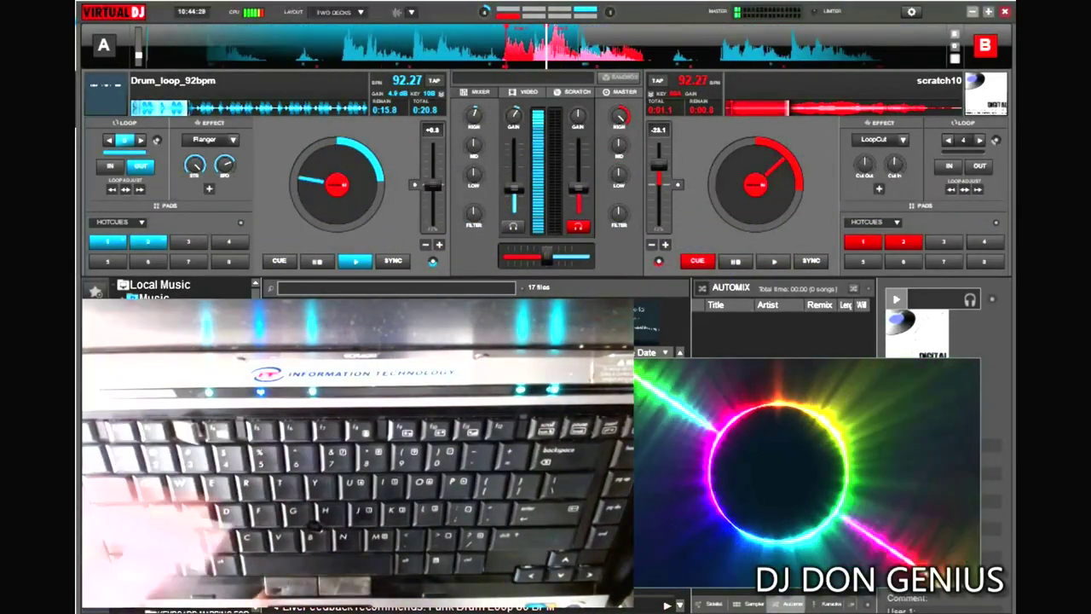
Step: Fire deck B's scratch10 sample twice more with the J and period keys
{"action": "key", "text": "j"}
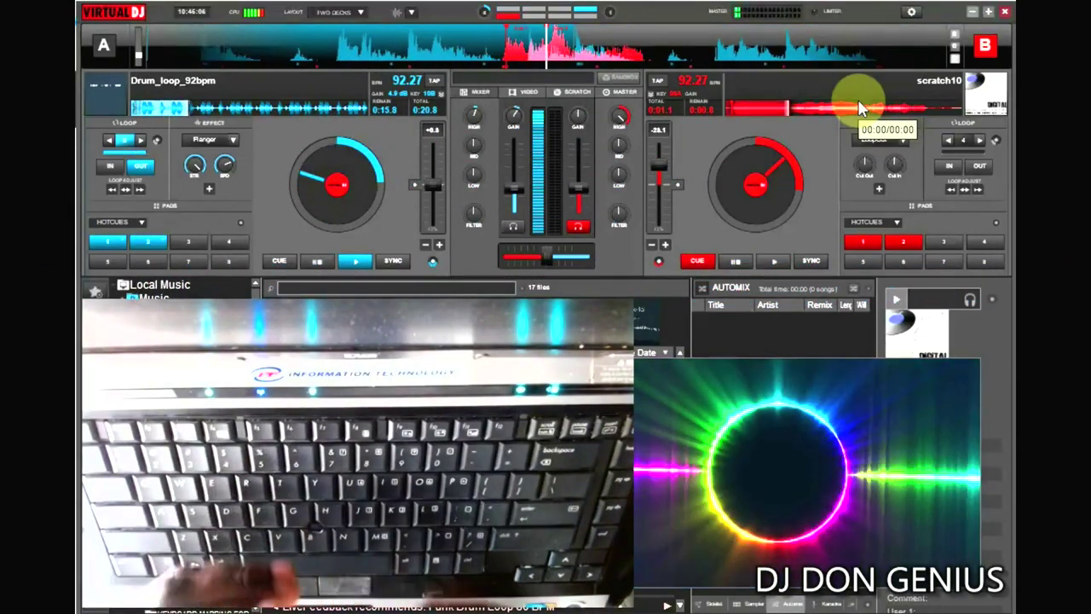
{"action": "key", "text": "period"}
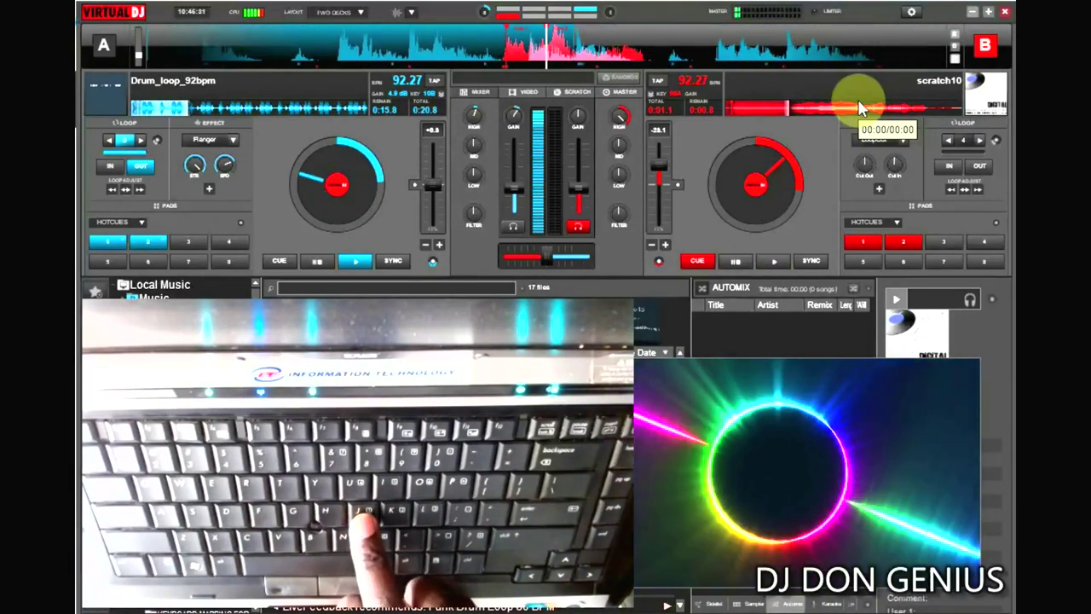
Step: Trigger deck B's hot cues 1 and 2 with J and K, playing scratch10 from the cue
{"action": "key", "text": "j"}
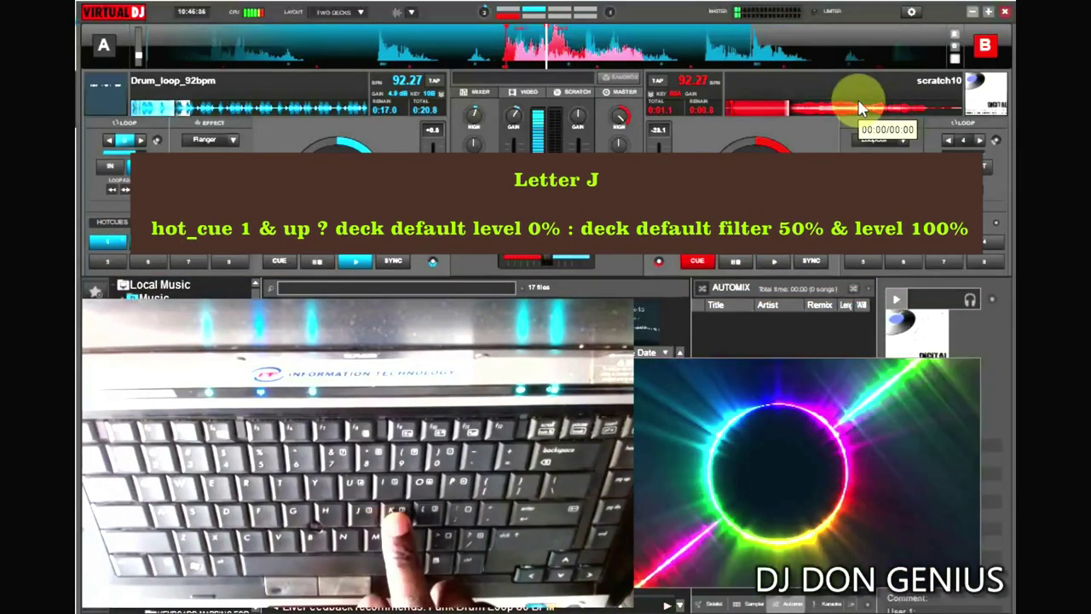
{"action": "key", "text": "k"}
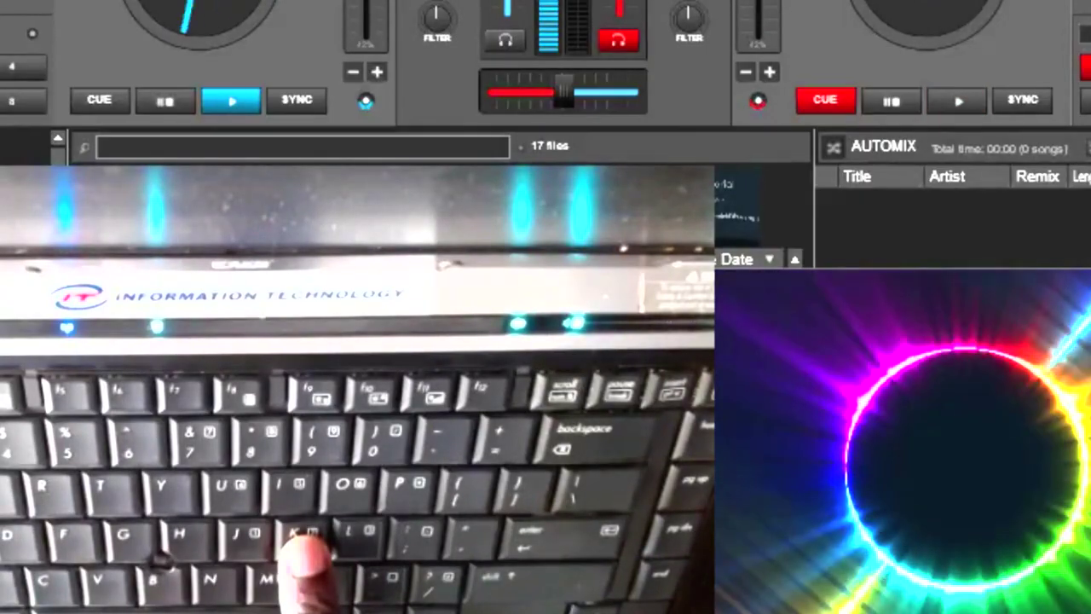
{"action": "key", "text": "k"}
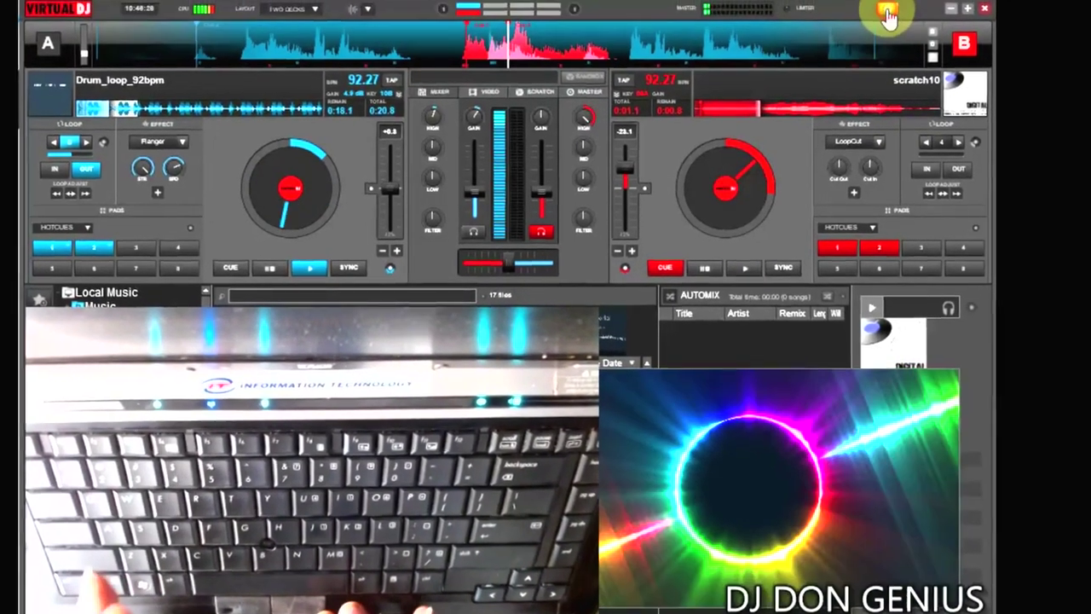
Step: Open the keyboard mapping settings and load the H key's mapping
{"action": "left_click", "coordinate": [919, 3]}
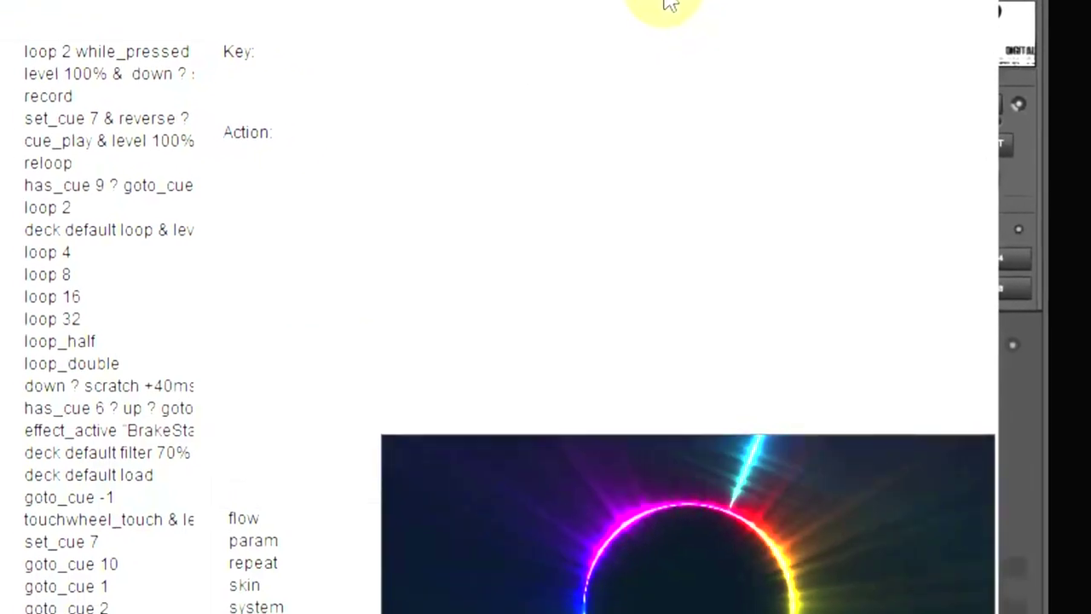
{"action": "left_click", "coordinate": [367, 86]}
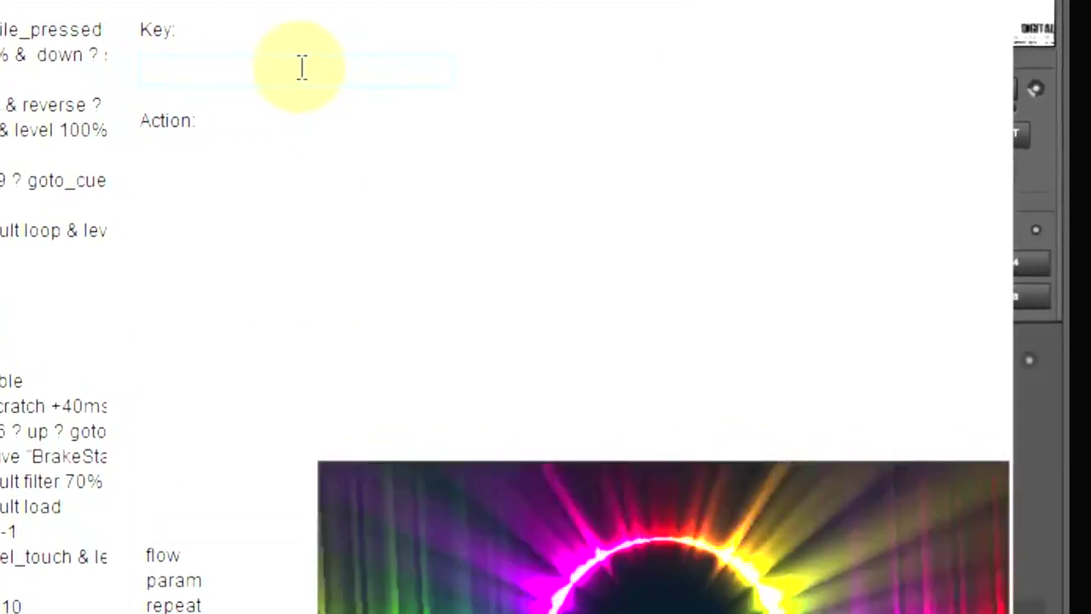
{"action": "key", "text": "h"}
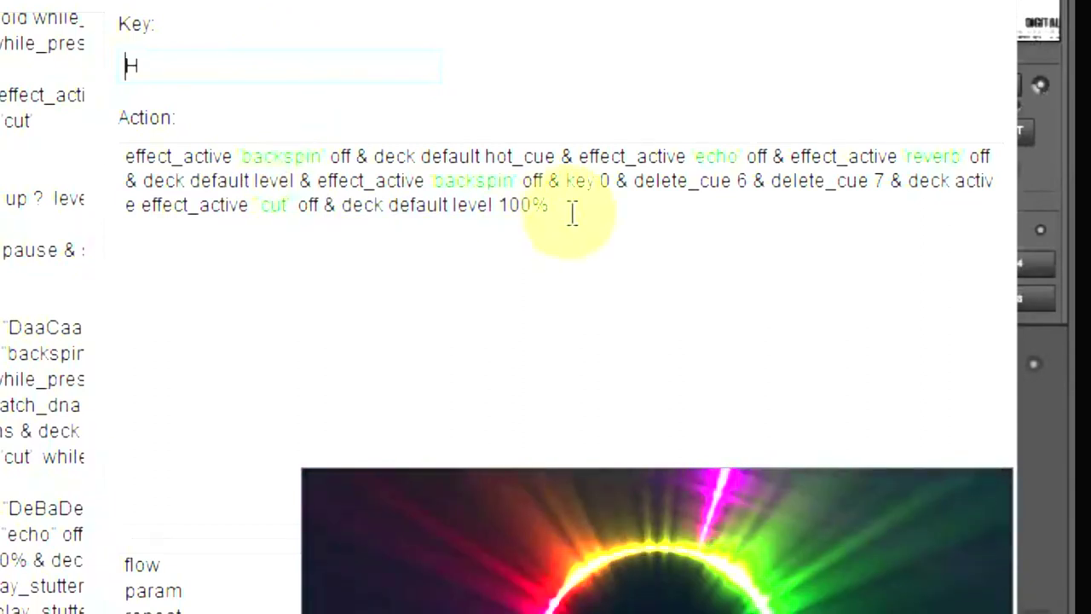
Step: Highlight effect_active, 'backspin', and the whole effect_active 'backspin' off command in H's action
{"action": "left_click", "coordinate": [123, 156]}
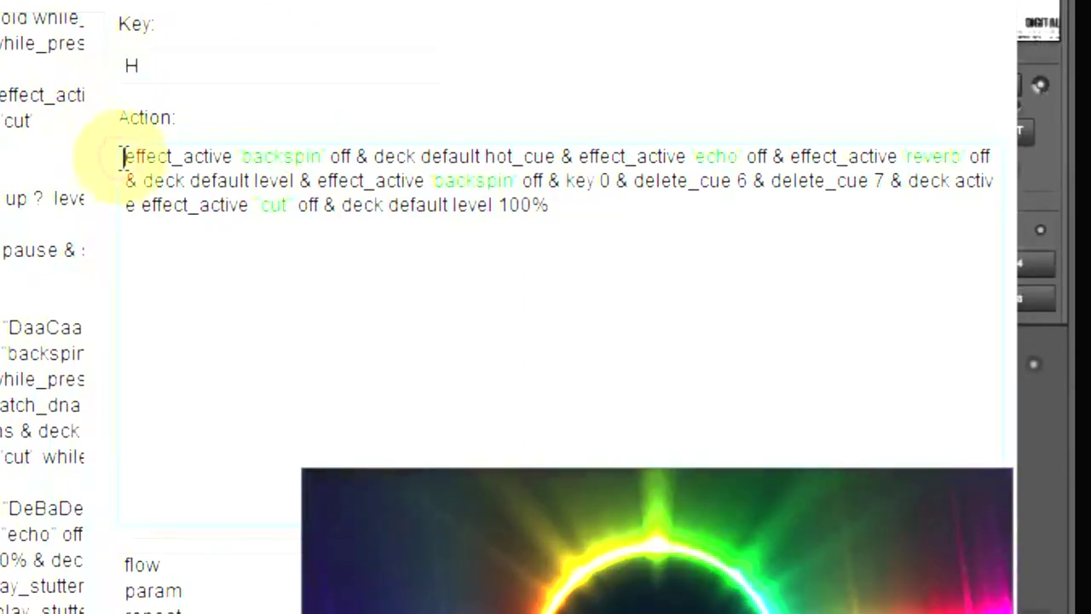
{"action": "left_click_drag", "start_coordinate": [123, 156], "coordinate": [196, 160]}
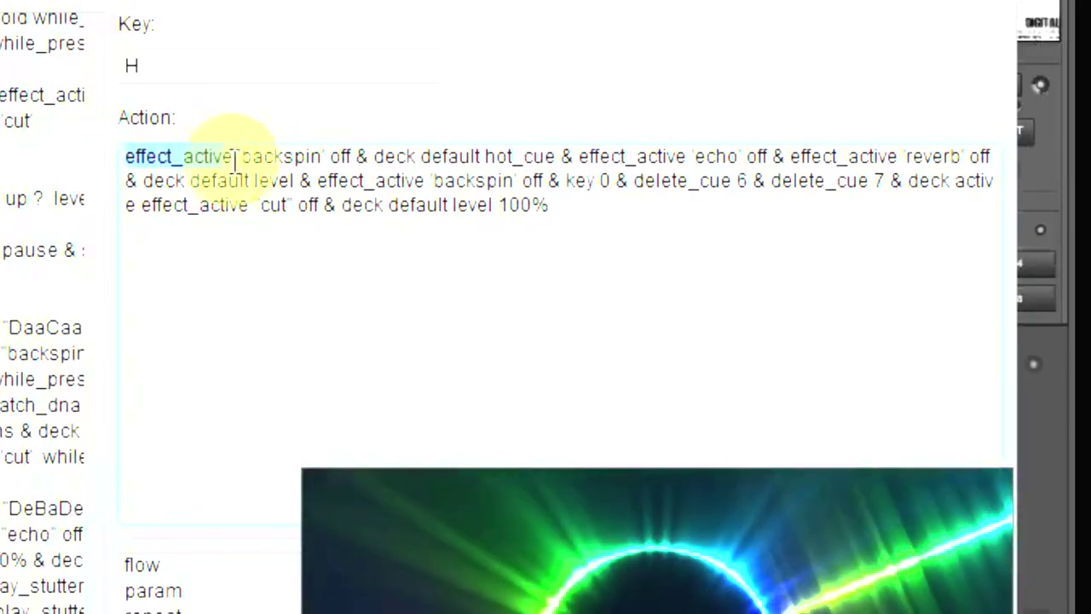
{"action": "left_click", "coordinate": [239, 158]}
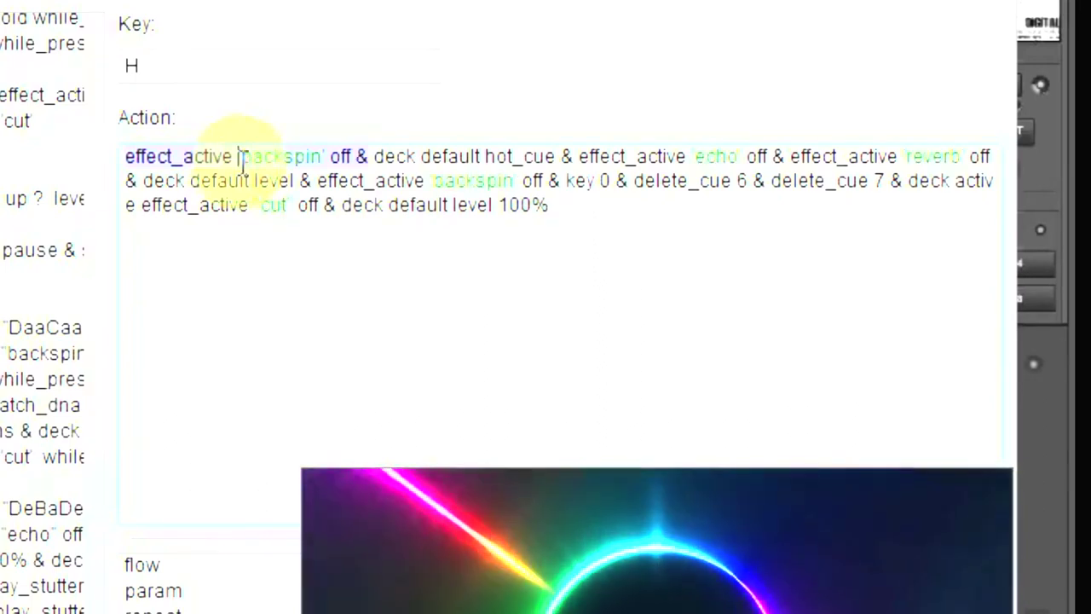
{"action": "left_click_drag", "start_coordinate": [251, 162], "coordinate": [326, 157]}
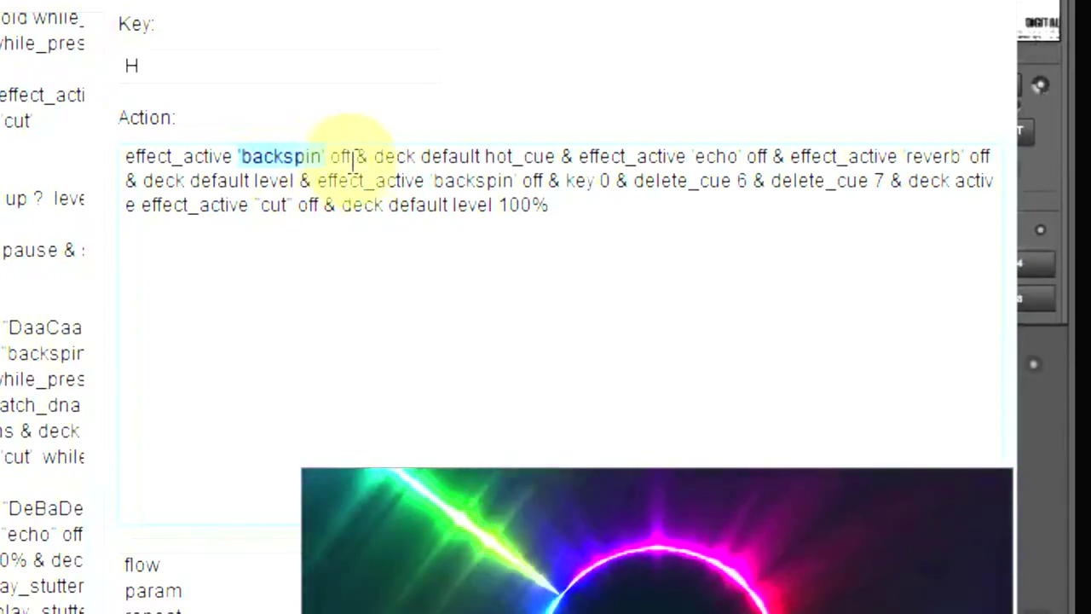
{"action": "left_click_drag", "start_coordinate": [352, 160], "coordinate": [124, 102]}
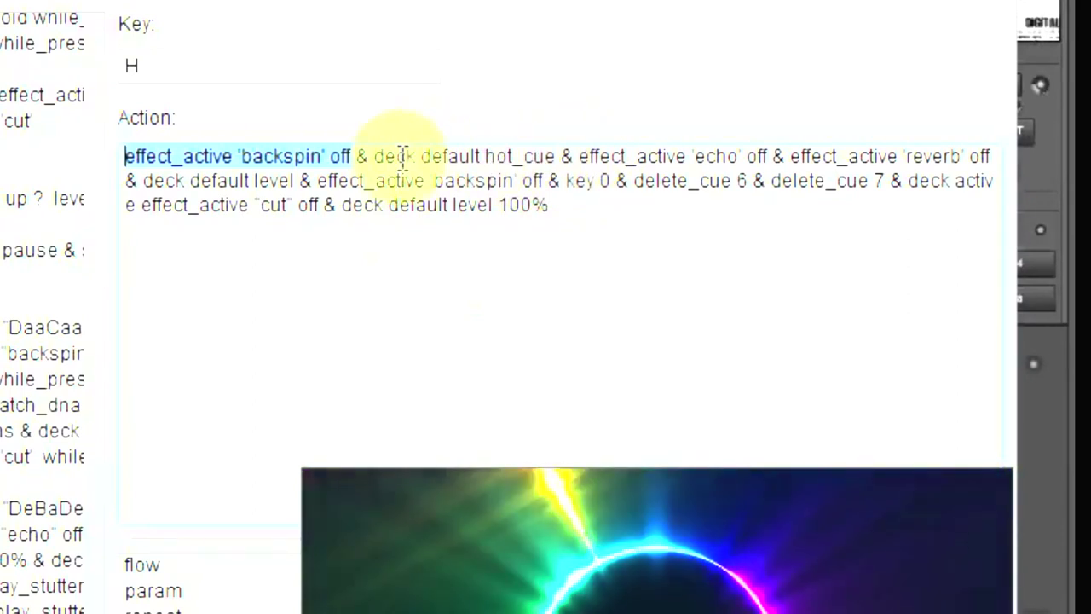
{"action": "left_click", "coordinate": [365, 161]}
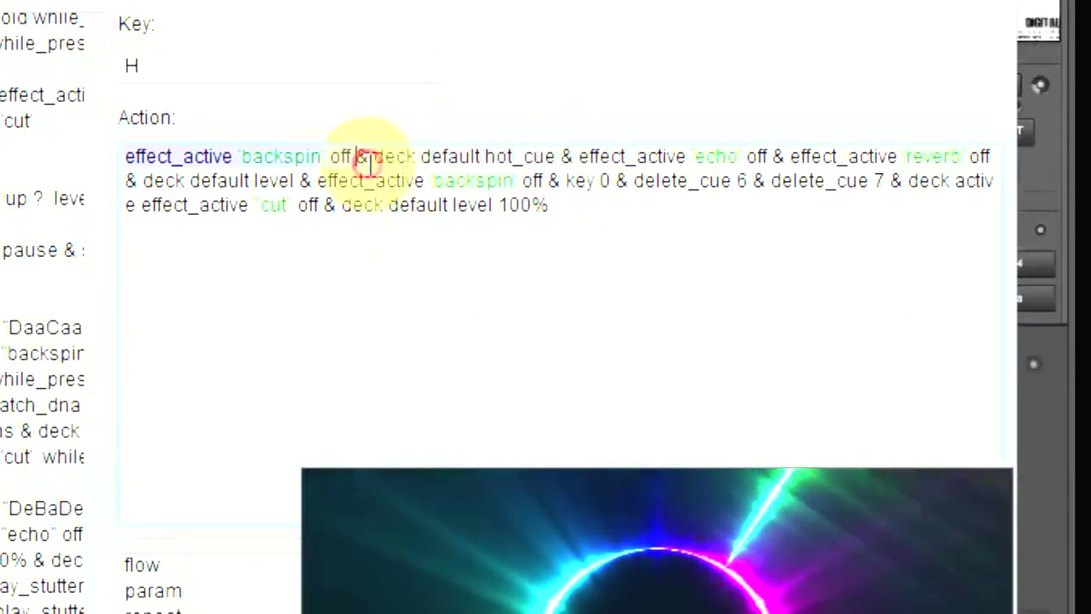
Step: Highlight the deck default hot_cue and key 0 commands in H's action script
{"action": "left_click_drag", "start_coordinate": [370, 161], "coordinate": [550, 156]}
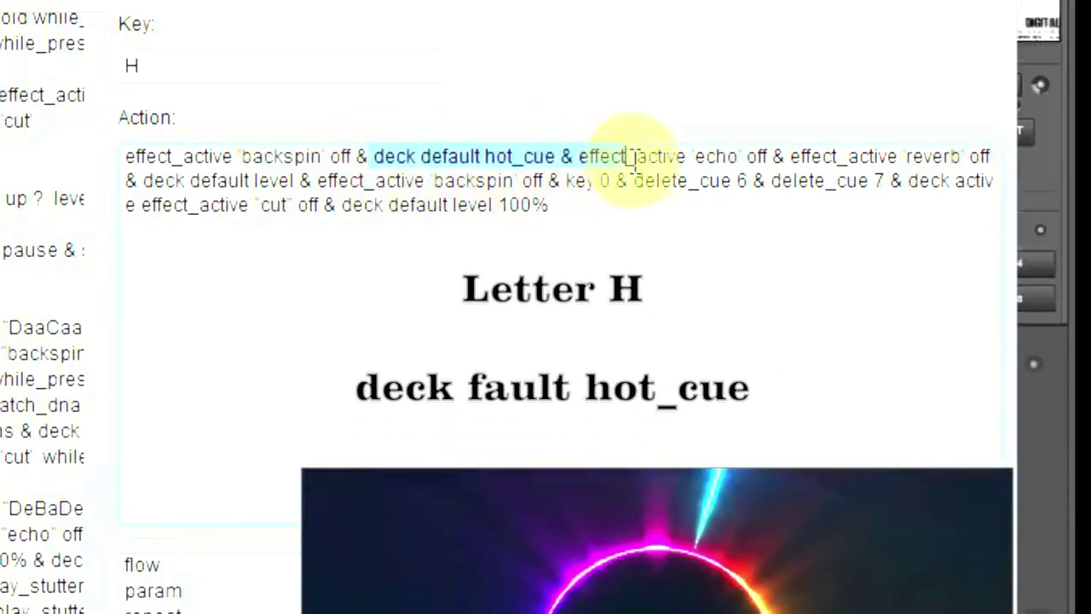
{"action": "left_click_drag", "start_coordinate": [647, 159], "coordinate": [576, 159]}
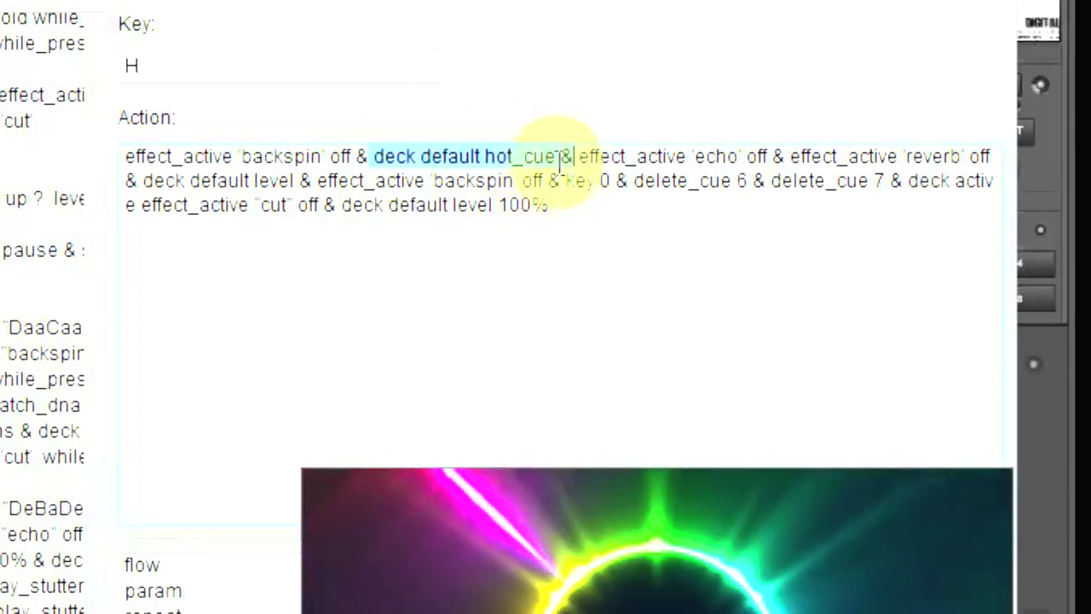
{"action": "left_click", "coordinate": [557, 159]}
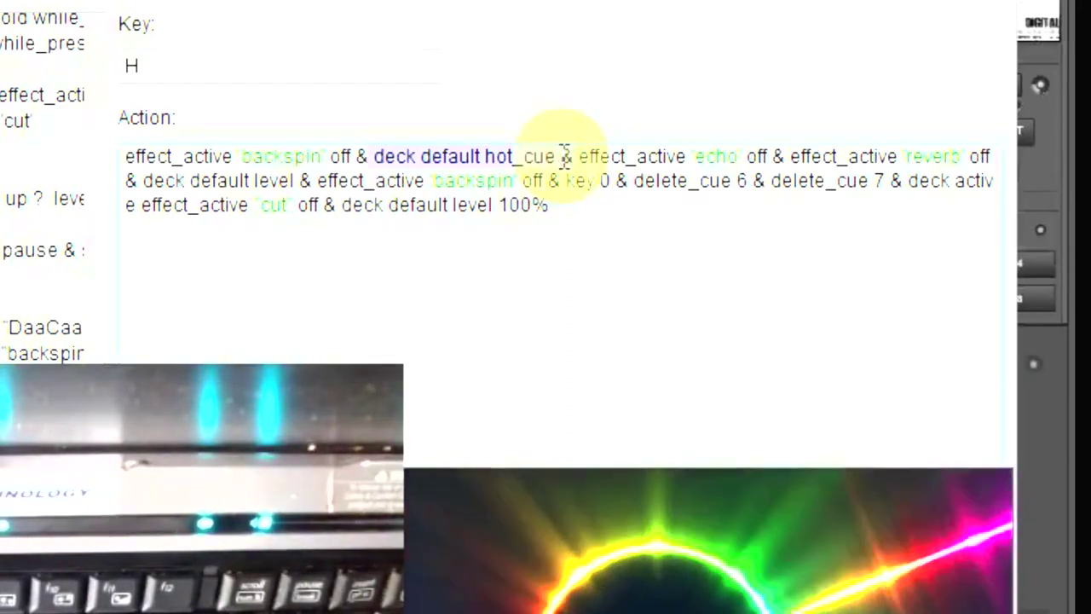
{"action": "left_click", "coordinate": [565, 180]}
{"action": "left_click", "coordinate": [558, 157]}
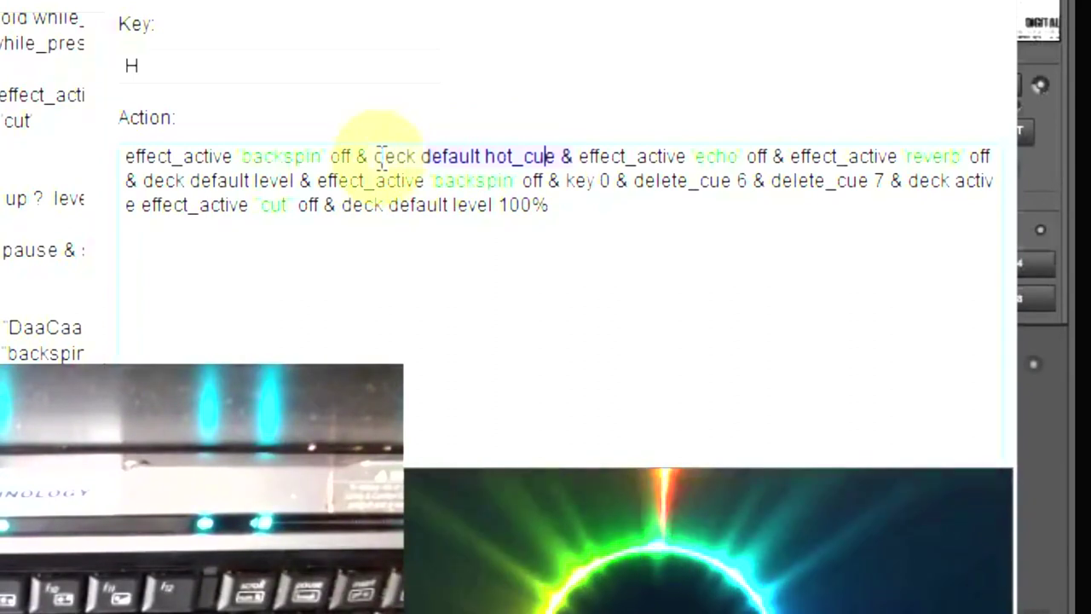
{"action": "left_click_drag", "start_coordinate": [380, 157], "coordinate": [409, 159]}
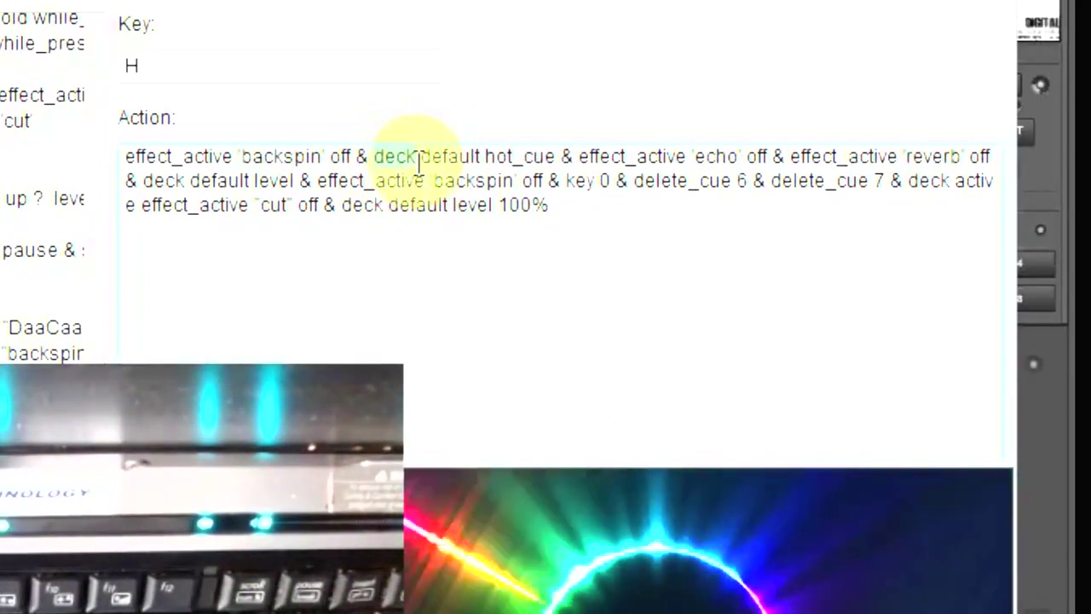
{"action": "left_click", "coordinate": [418, 159]}
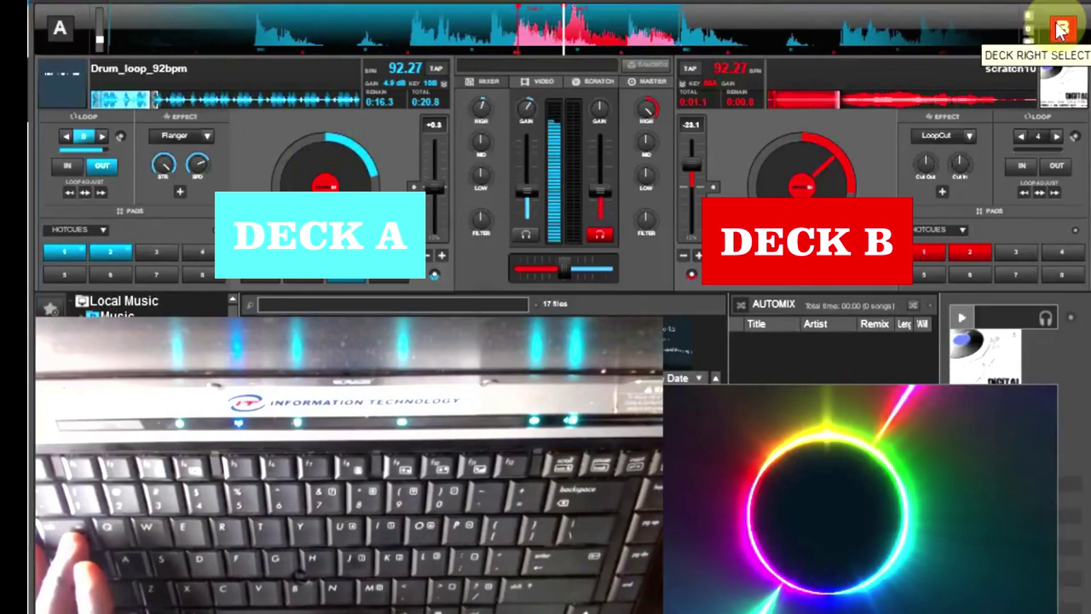
{"action": "key", "text": "Tab"}
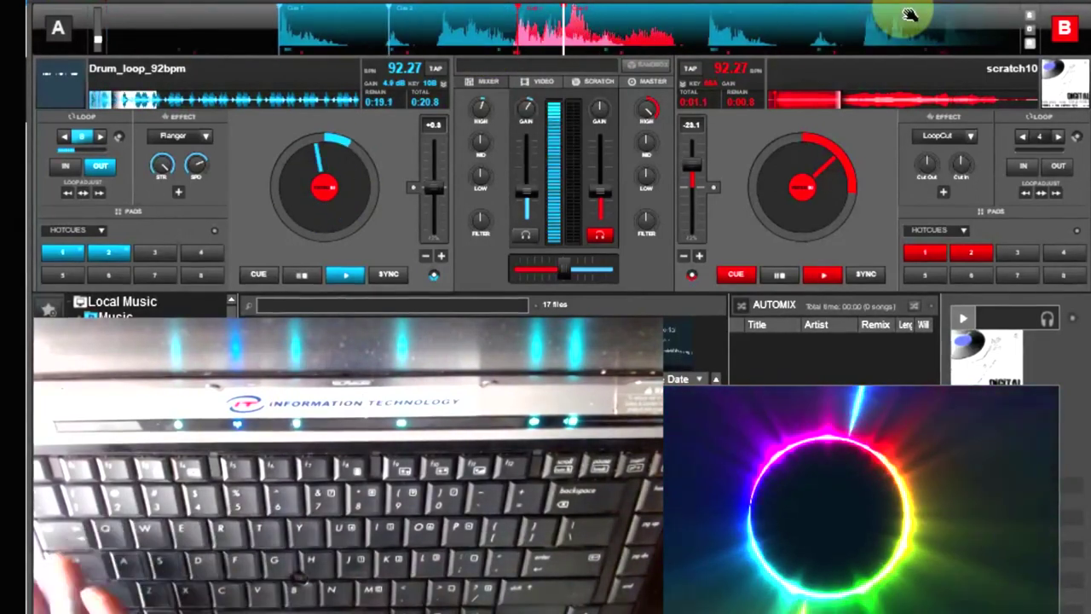
{"action": "left_click", "coordinate": [58, 29]}
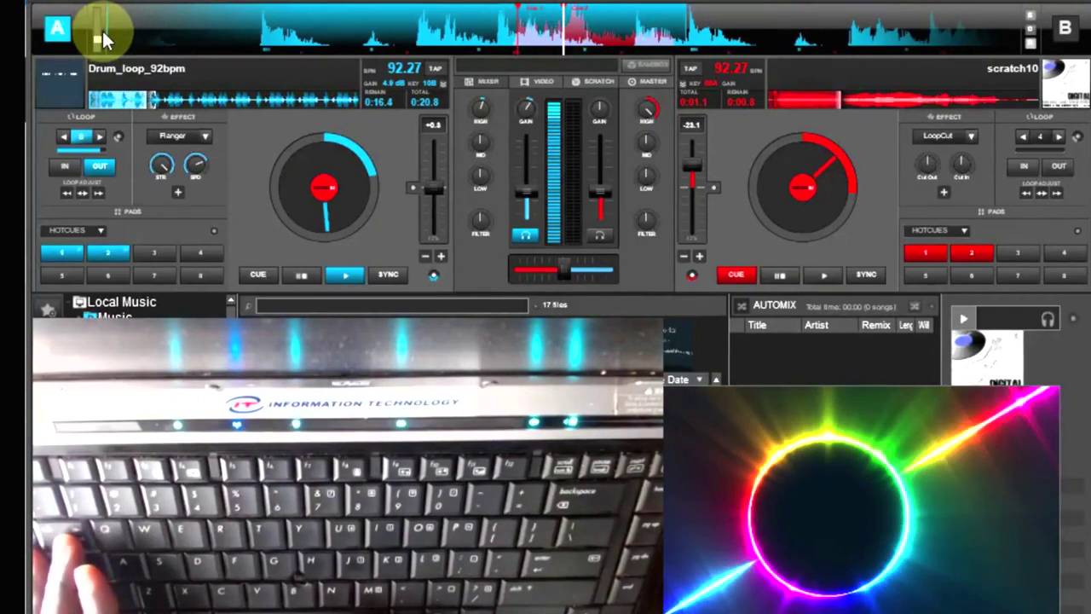
{"action": "key", "text": "Tab"}
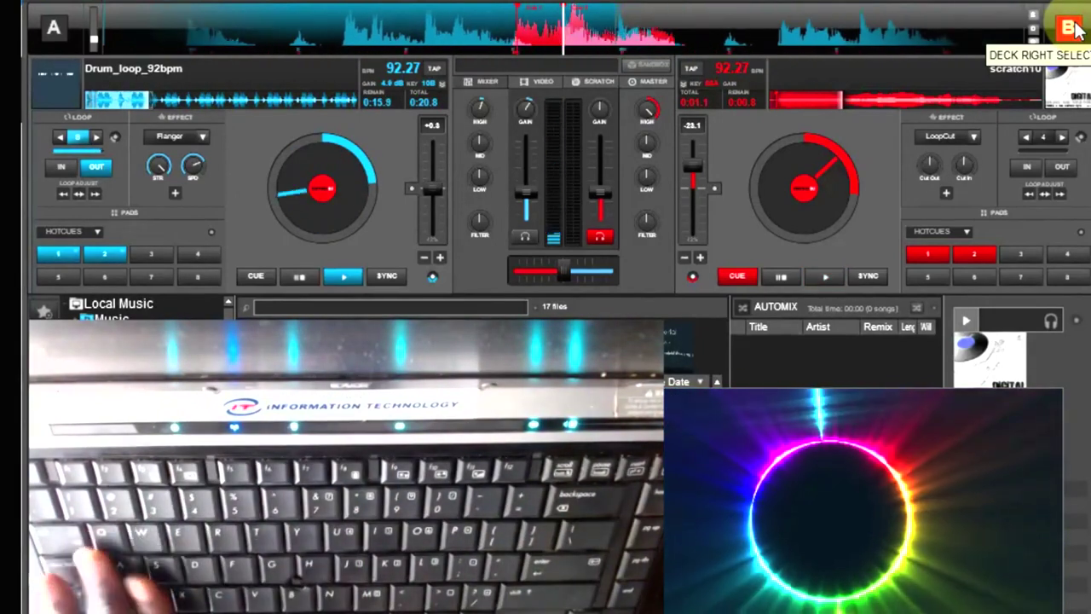
Step: Open the keyboard mapping settings and load key H's mapping, then key J's
{"action": "left_click", "coordinate": [991, 5]}
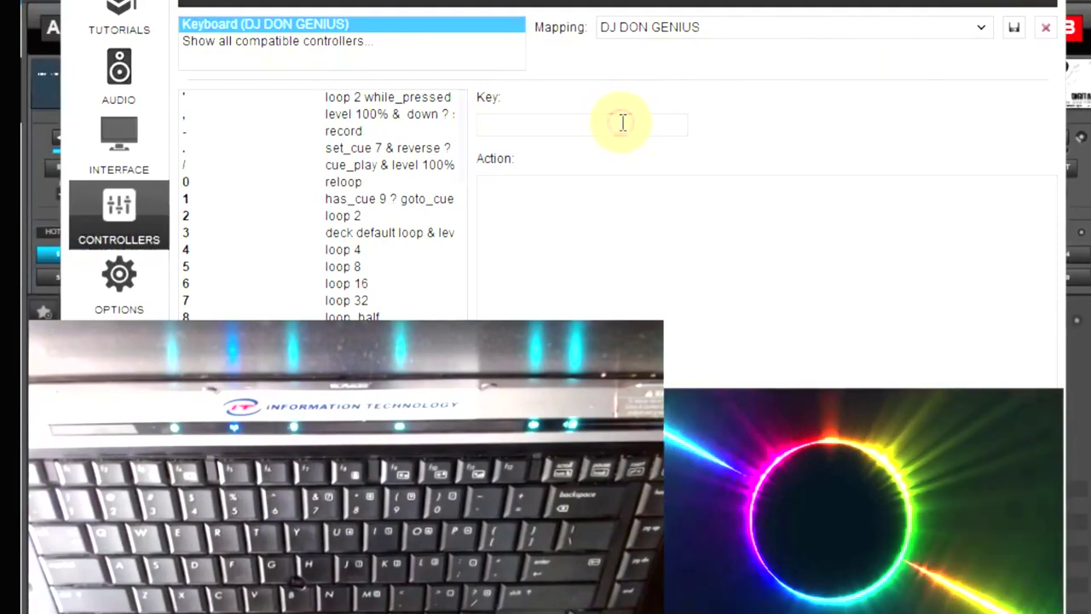
{"action": "left_click", "coordinate": [622, 122]}
{"action": "key", "text": "h"}
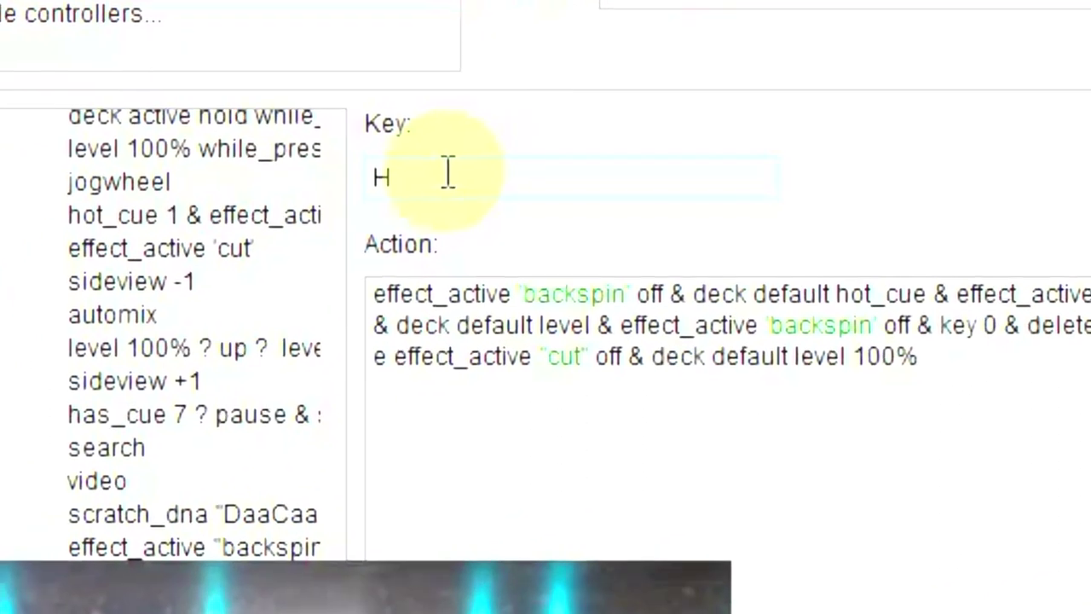
{"action": "key", "text": "j"}
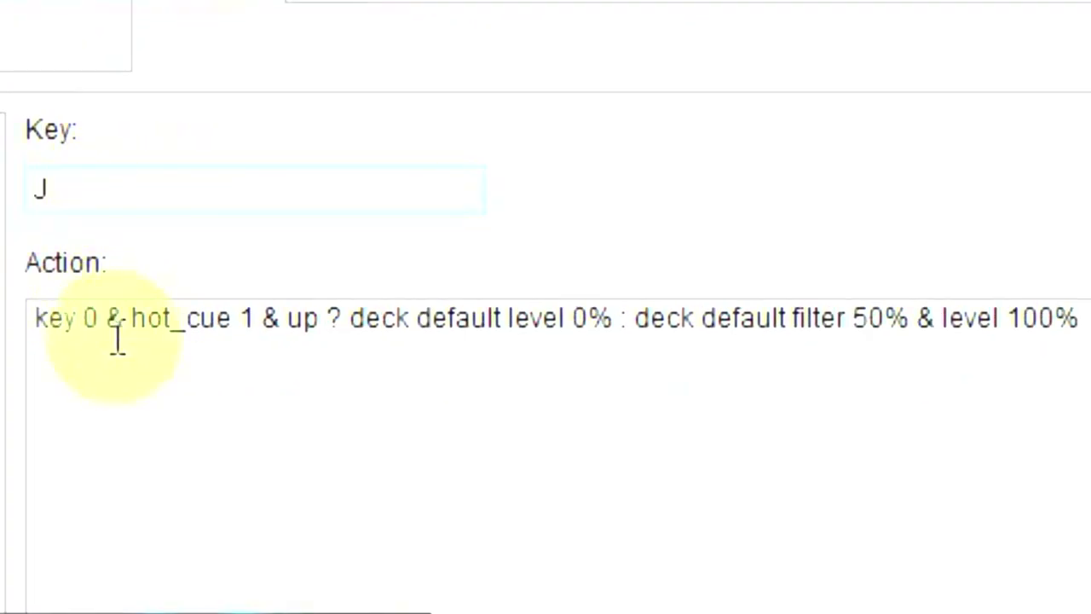
Step: Highlight the key 0 and hot_cue 1 commands in J's action script
{"action": "left_click_drag", "start_coordinate": [106, 321], "coordinate": [34, 341]}
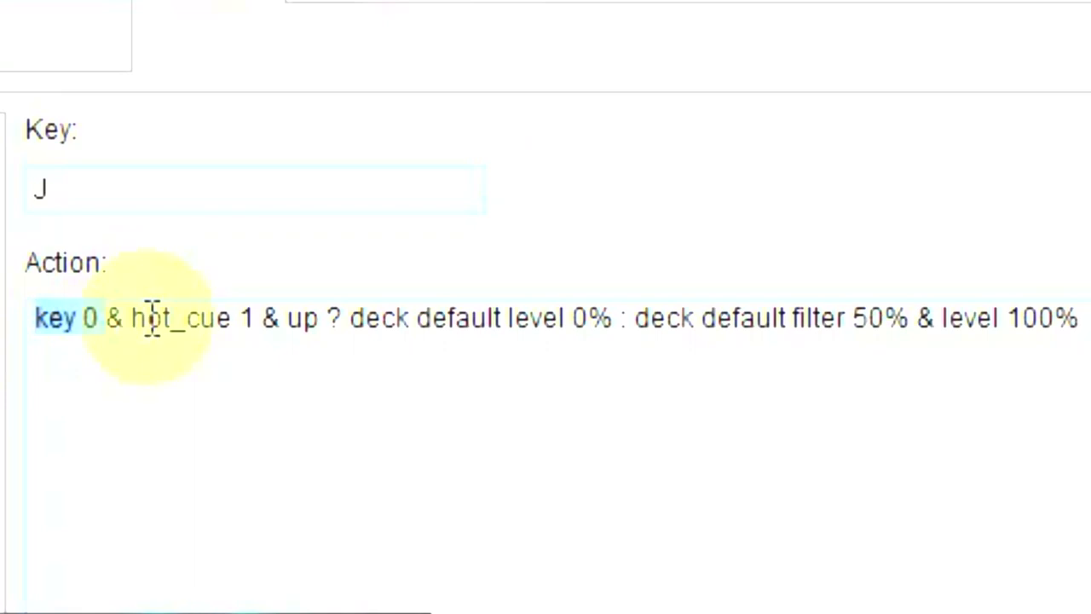
{"action": "left_click", "coordinate": [146, 317]}
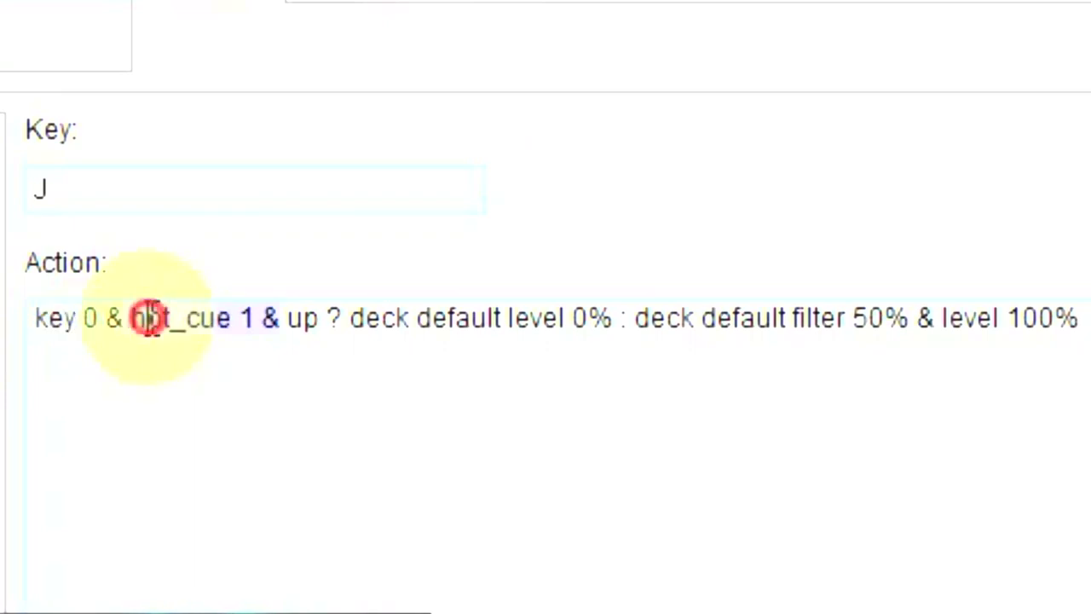
{"action": "left_click", "coordinate": [95, 328]}
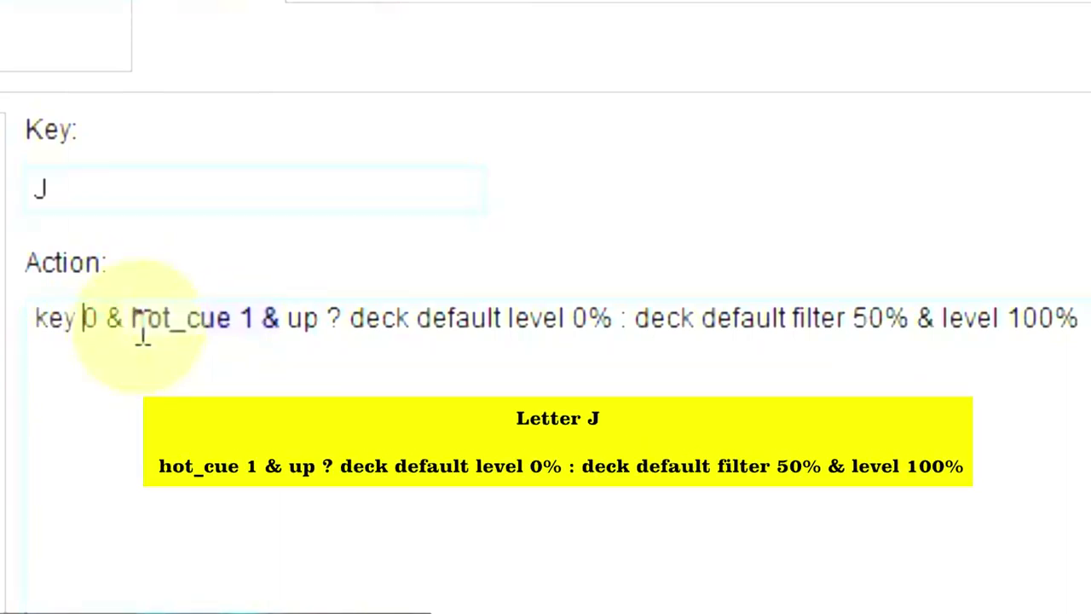
{"action": "left_click_drag", "start_coordinate": [134, 328], "coordinate": [262, 337]}
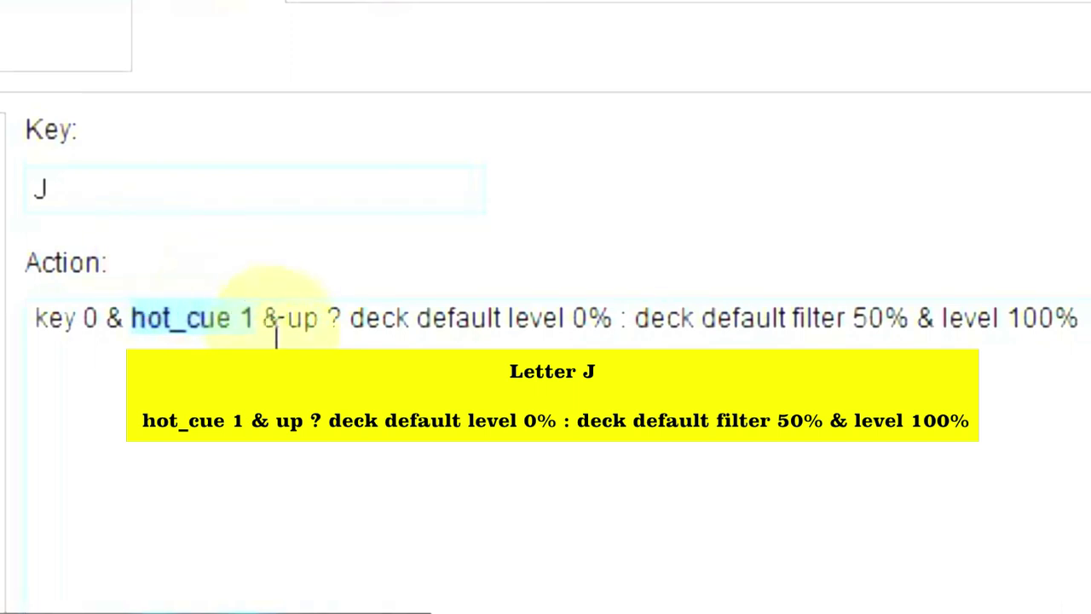
{"action": "triple_click", "coordinate": [279, 330]}
{"action": "left_click", "coordinate": [277, 332]}
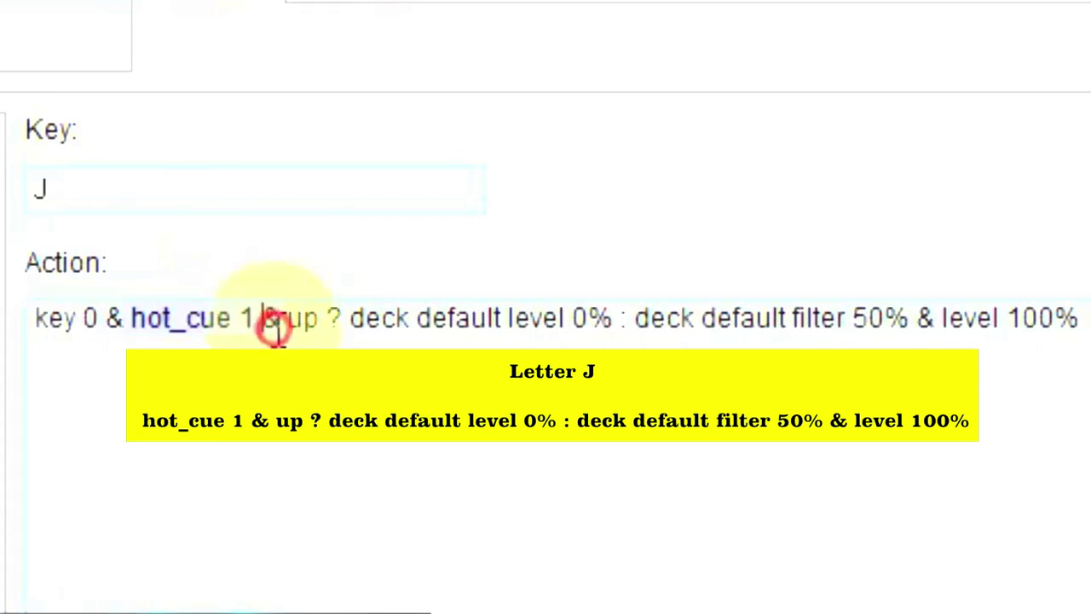
{"action": "left_click", "coordinate": [285, 332]}
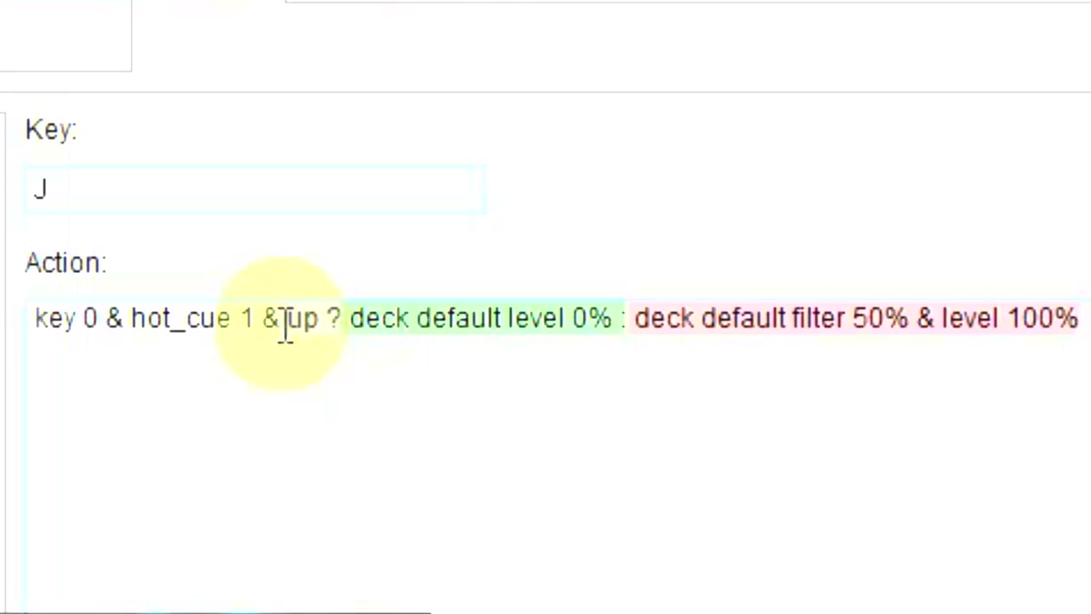
{"action": "left_click", "coordinate": [284, 322]}
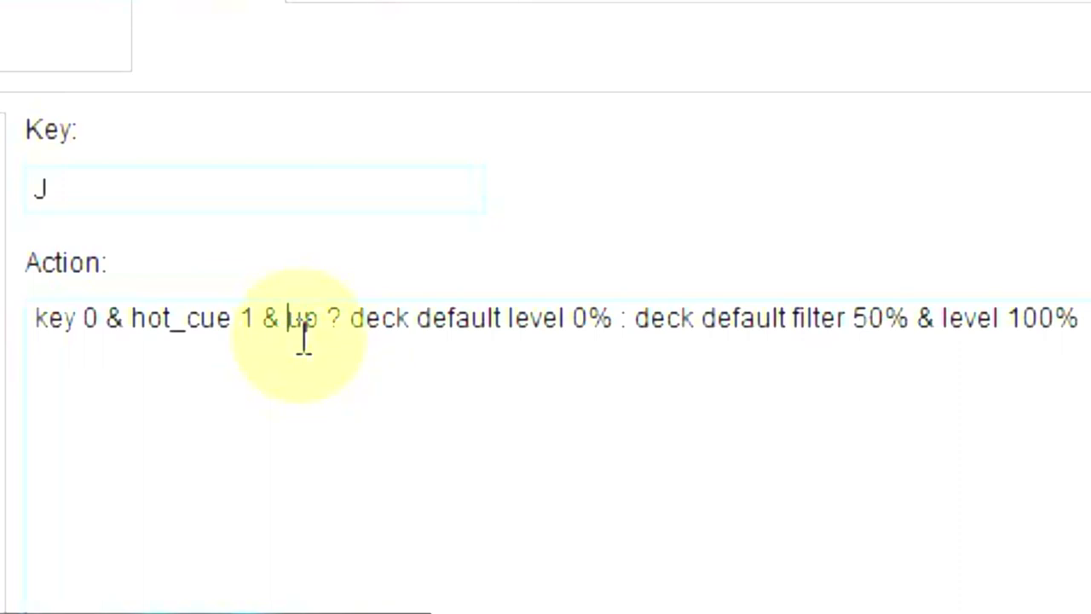
{"action": "left_click_drag", "start_coordinate": [302, 338], "coordinate": [327, 339]}
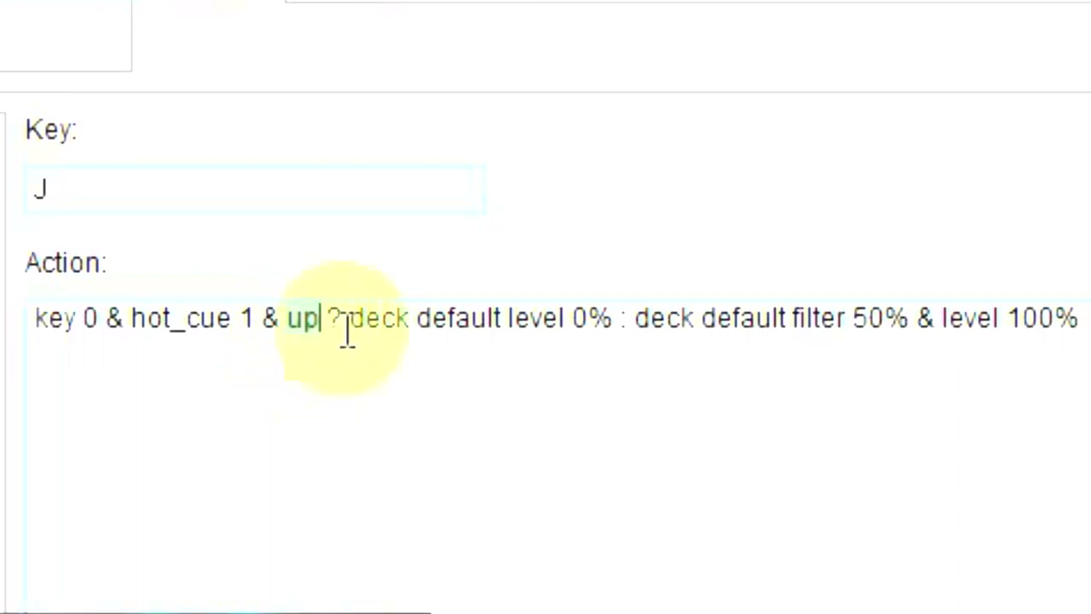
{"action": "left_click", "coordinate": [347, 332]}
{"action": "triple_click", "coordinate": [348, 333]}
{"action": "left_click", "coordinate": [347, 333]}
{"action": "left_click", "coordinate": [290, 336]}
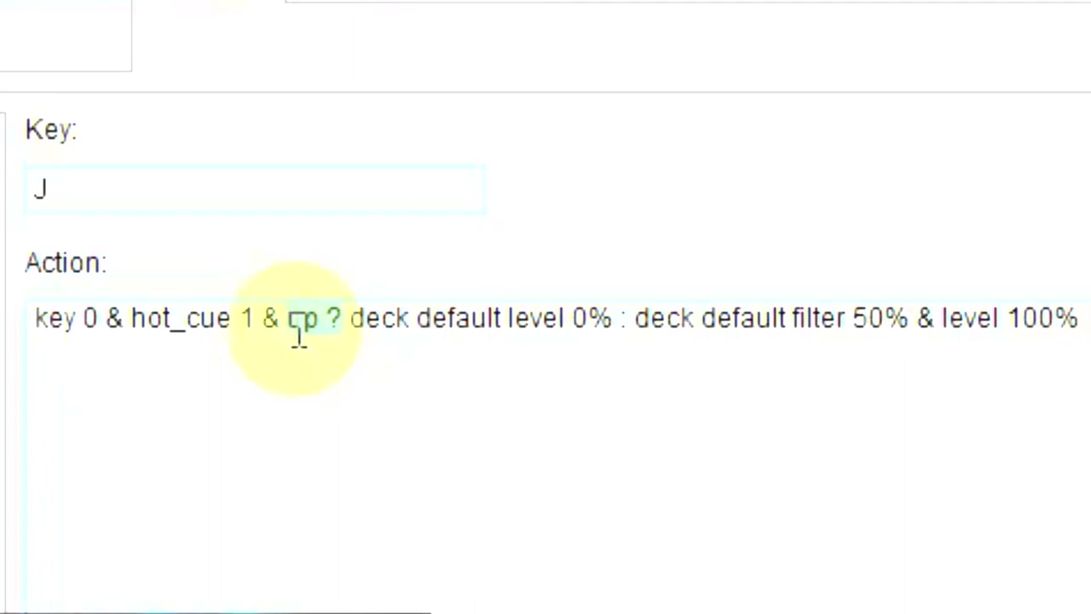
{"action": "left_click", "coordinate": [356, 341]}
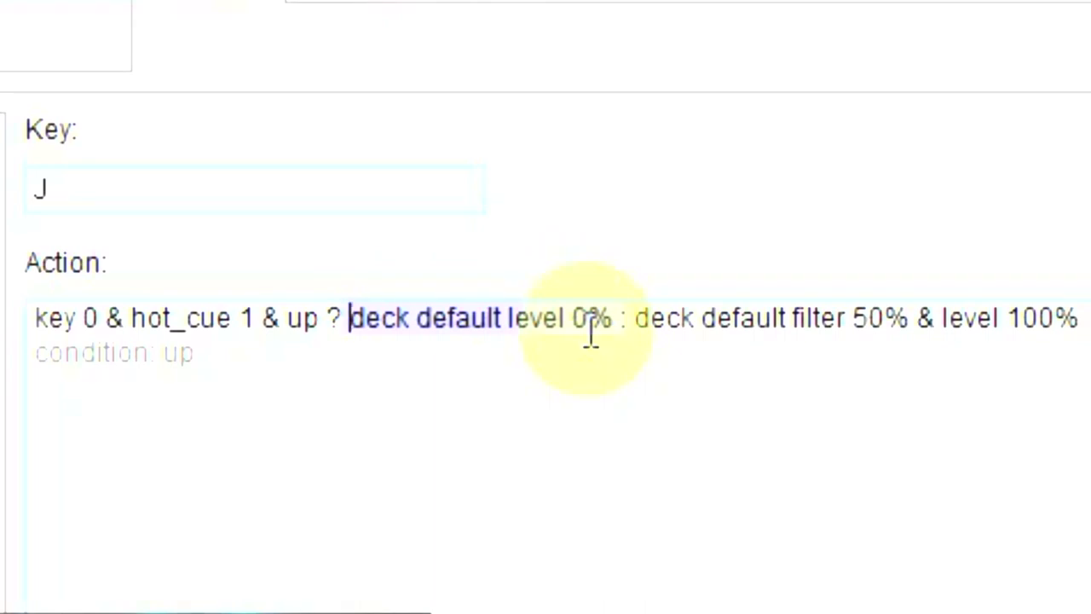
{"action": "left_click", "coordinate": [317, 326]}
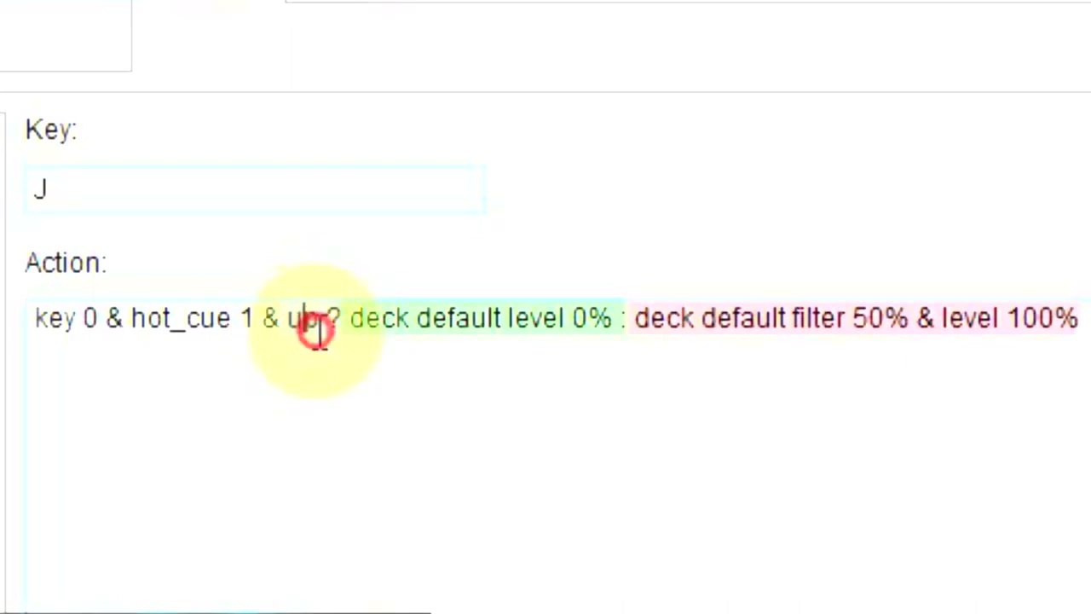
{"action": "triple_click", "coordinate": [322, 332]}
{"action": "left_click", "coordinate": [325, 332]}
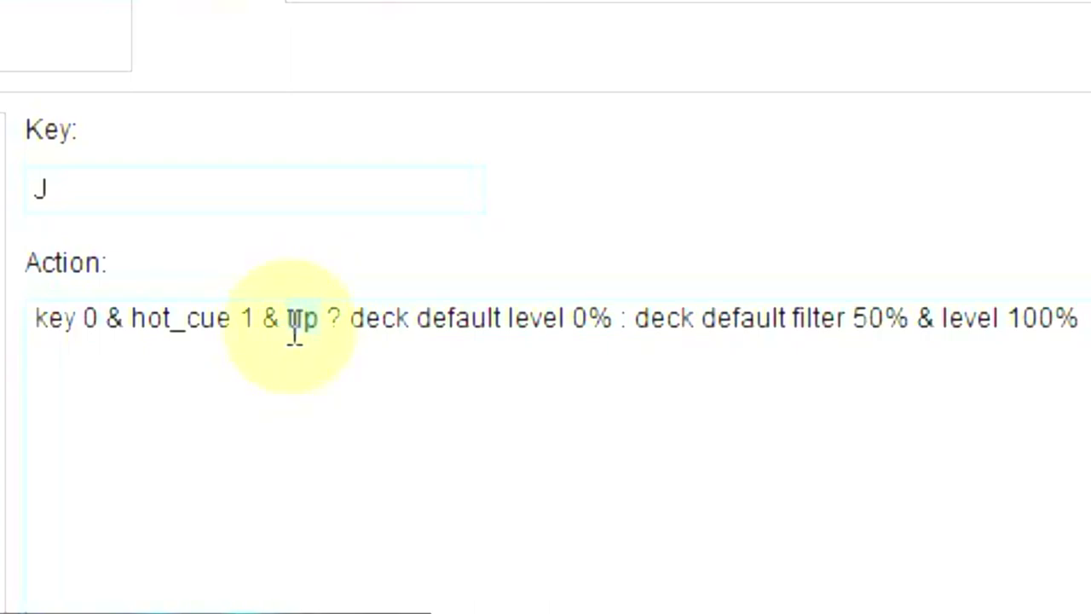
{"action": "triple_click", "coordinate": [365, 332]}
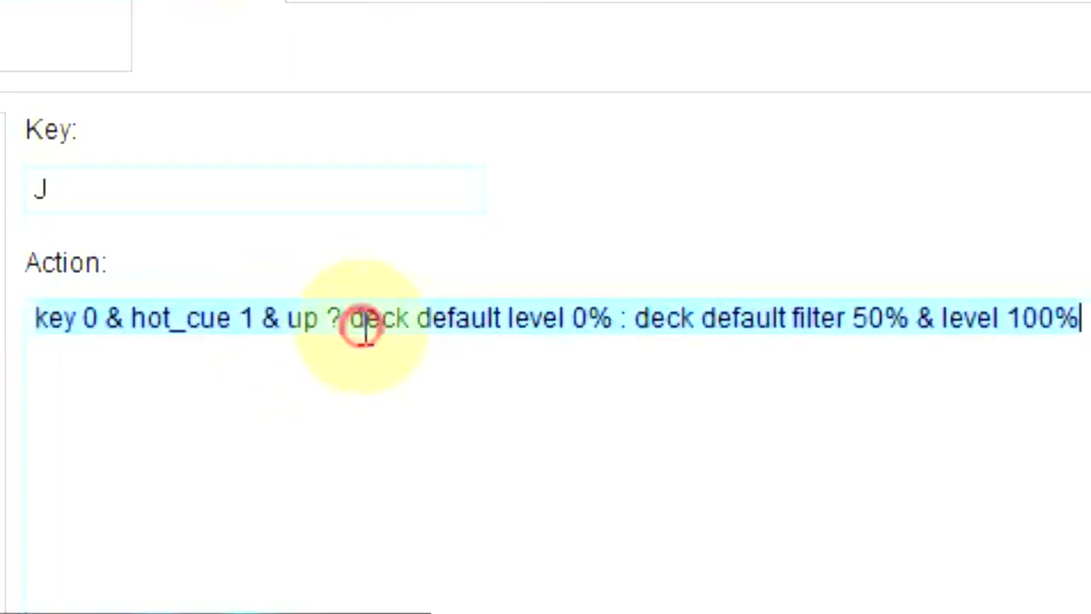
{"action": "left_click", "coordinate": [365, 332]}
{"action": "triple_click", "coordinate": [364, 330]}
{"action": "left_click", "coordinate": [365, 330]}
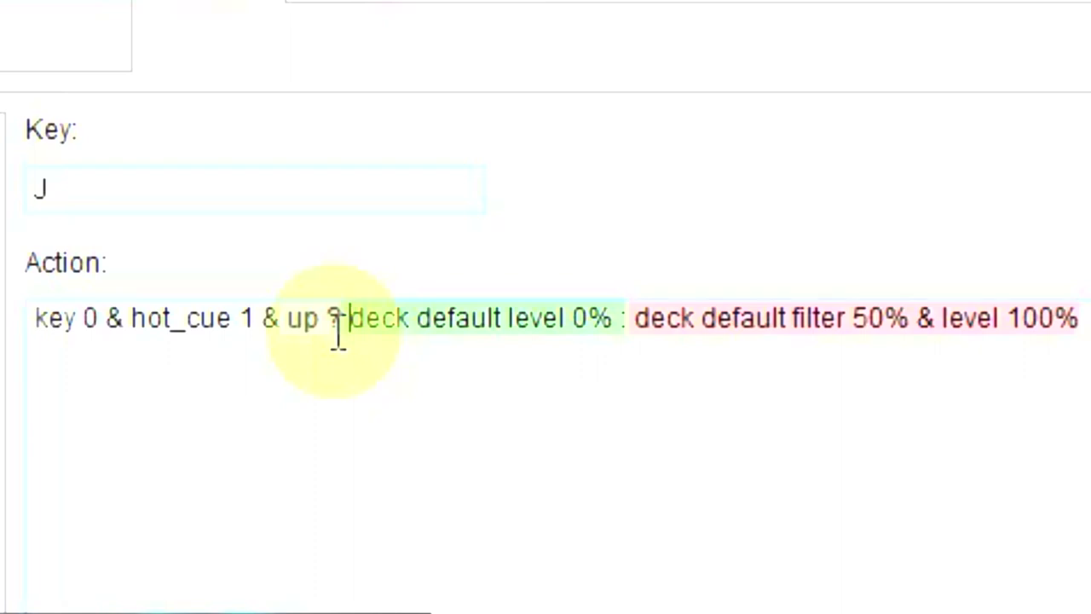
{"action": "left_click", "coordinate": [351, 332]}
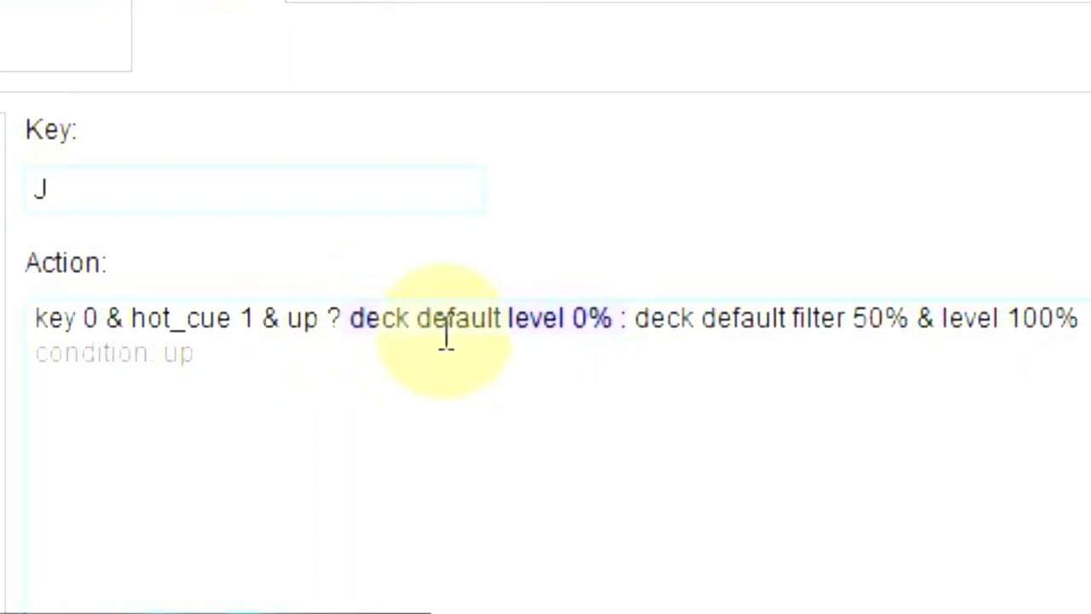
{"action": "left_click", "coordinate": [634, 337]}
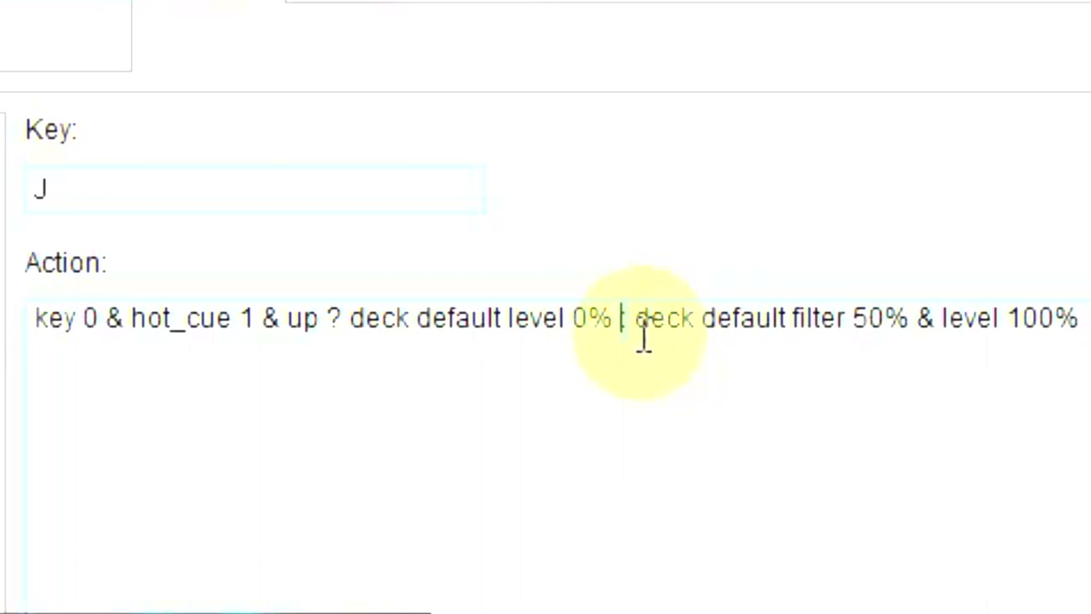
Step: Point out J's up condition, then load key K's hot_cue 2 mapping
{"action": "left_click", "coordinate": [318, 336]}
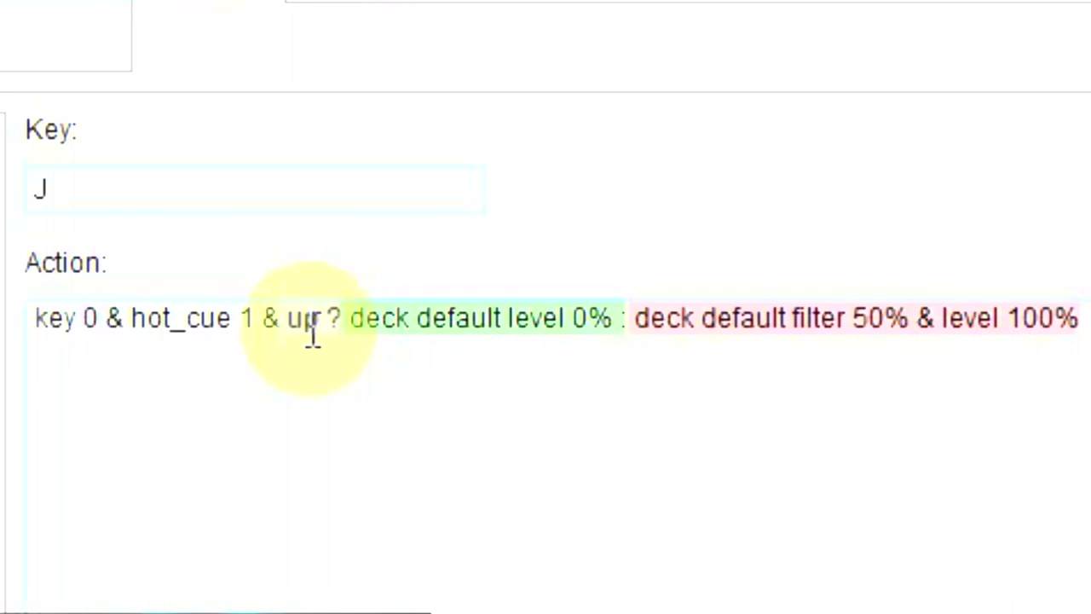
{"action": "left_click", "coordinate": [121, 190]}
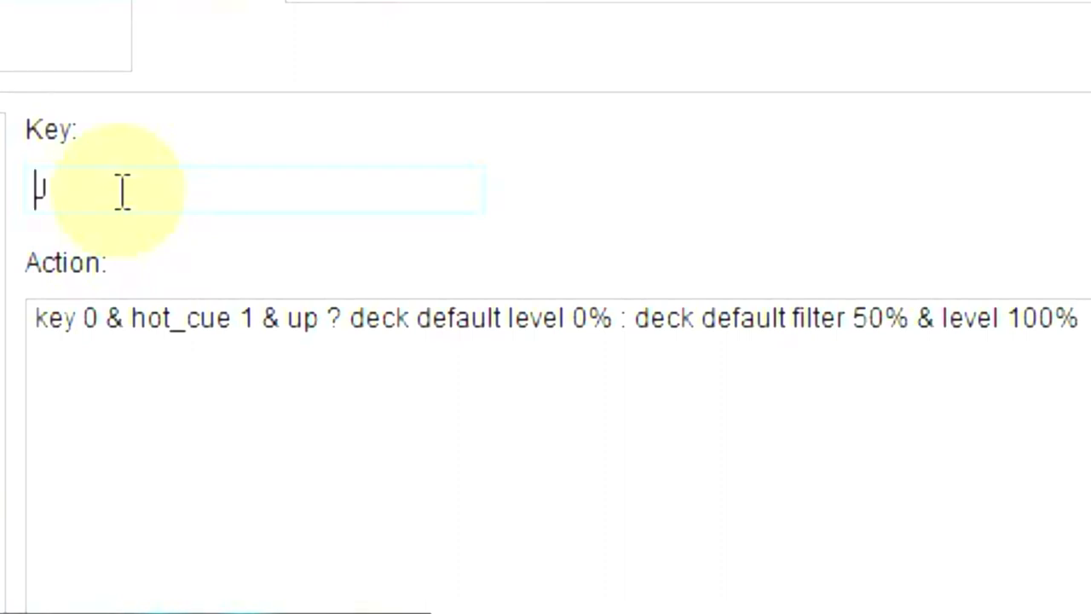
{"action": "key", "text": "k"}
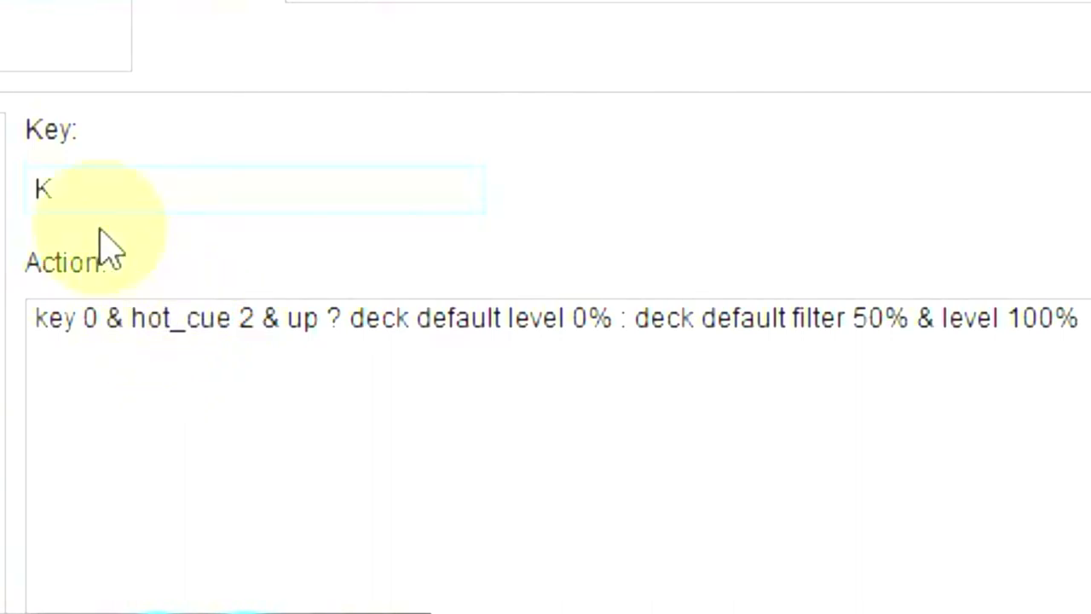
{"action": "key", "text": "j"}
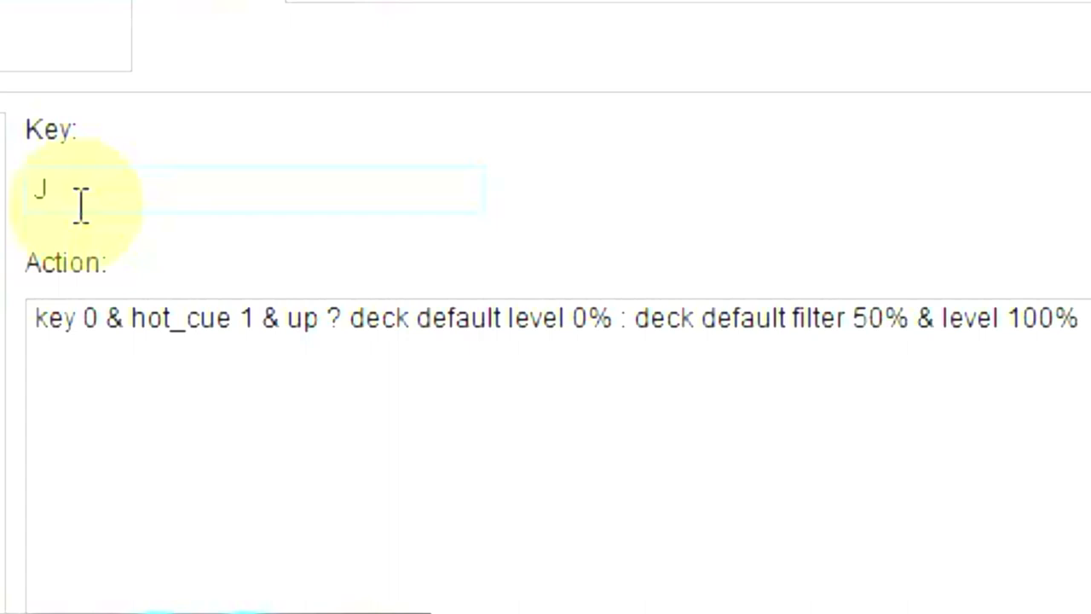
{"action": "left_click", "coordinate": [245, 322]}
{"action": "left_click", "coordinate": [260, 325]}
{"action": "left_click", "coordinate": [249, 328]}
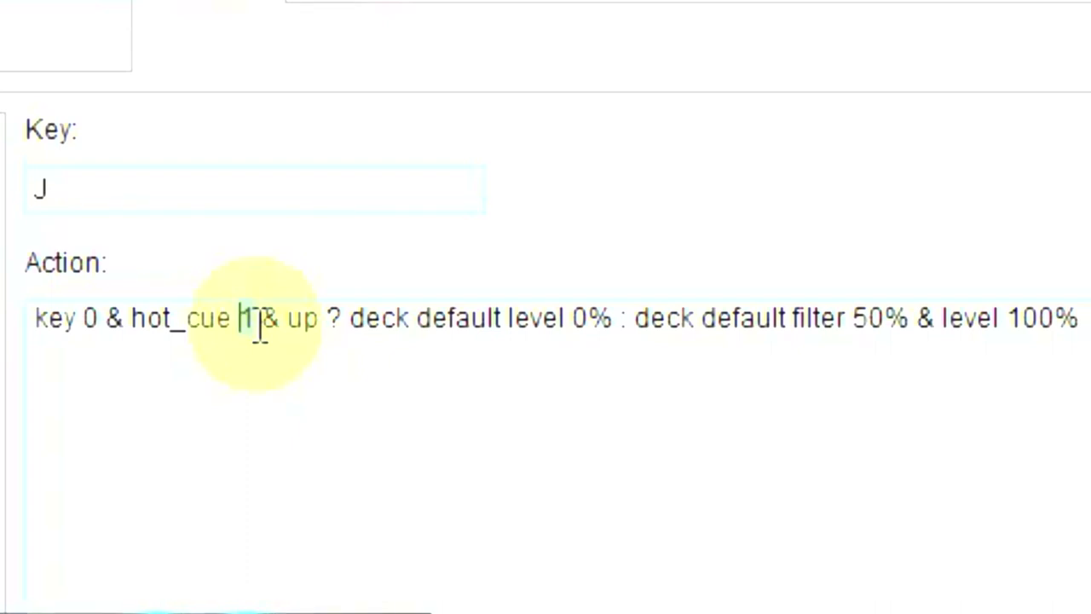
{"action": "left_click", "coordinate": [234, 328]}
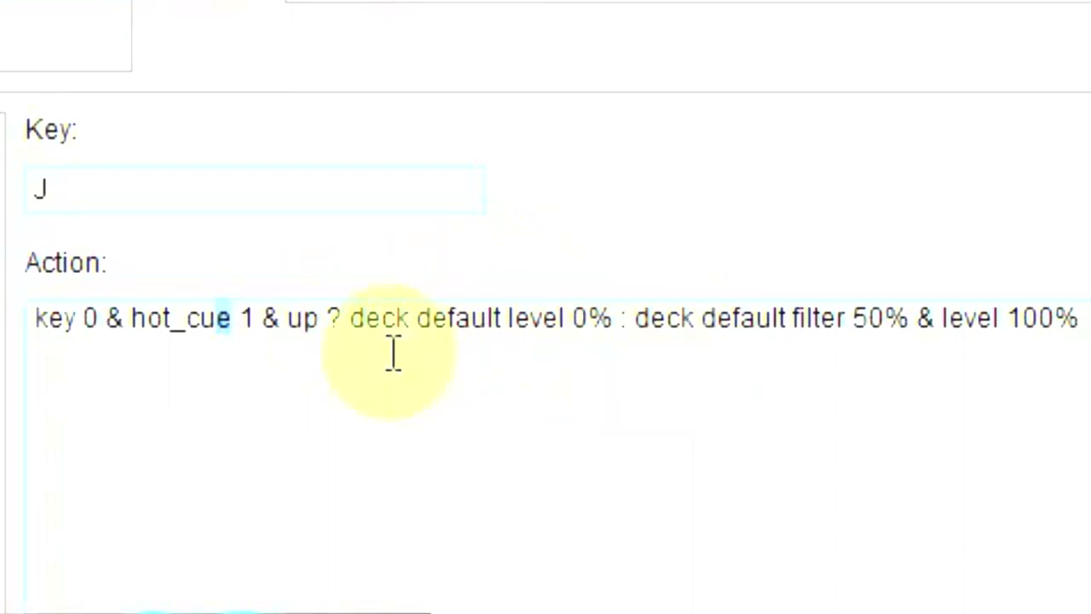
{"action": "left_click", "coordinate": [315, 326]}
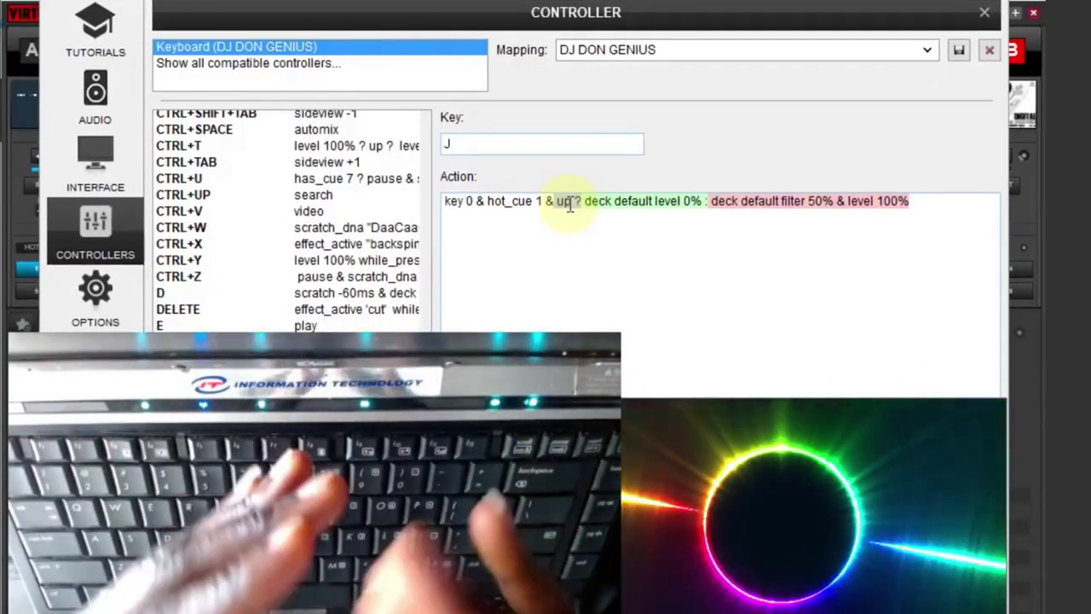
Step: Switch to Chrome and visit the Fiverr gigs, YouTube playlists and YouTube Studio tabs
{"action": "key", "text": "End"}
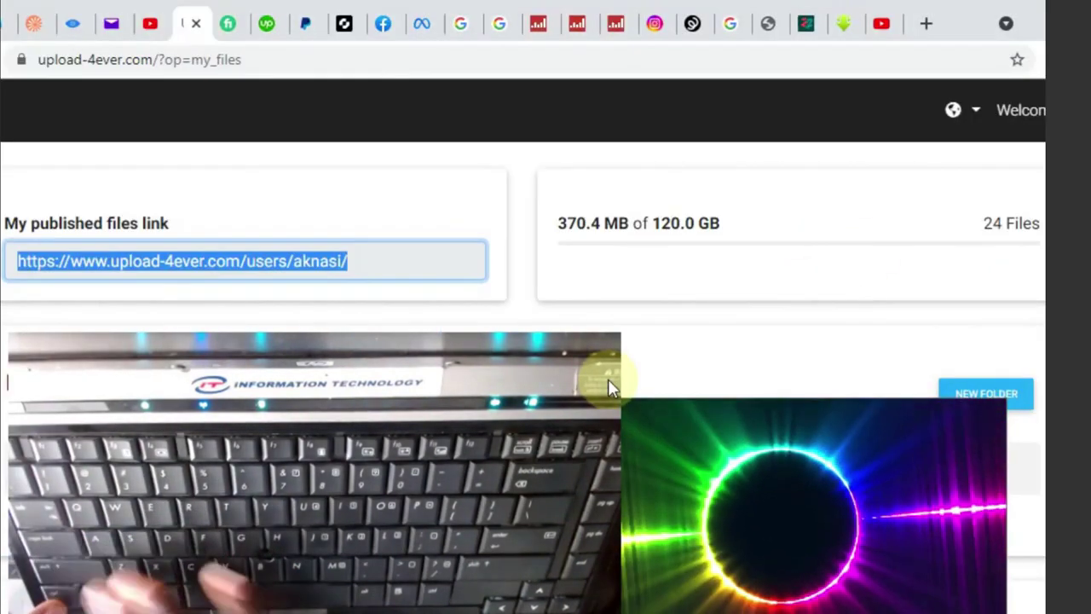
{"action": "key", "text": "ctrl+Tab"}
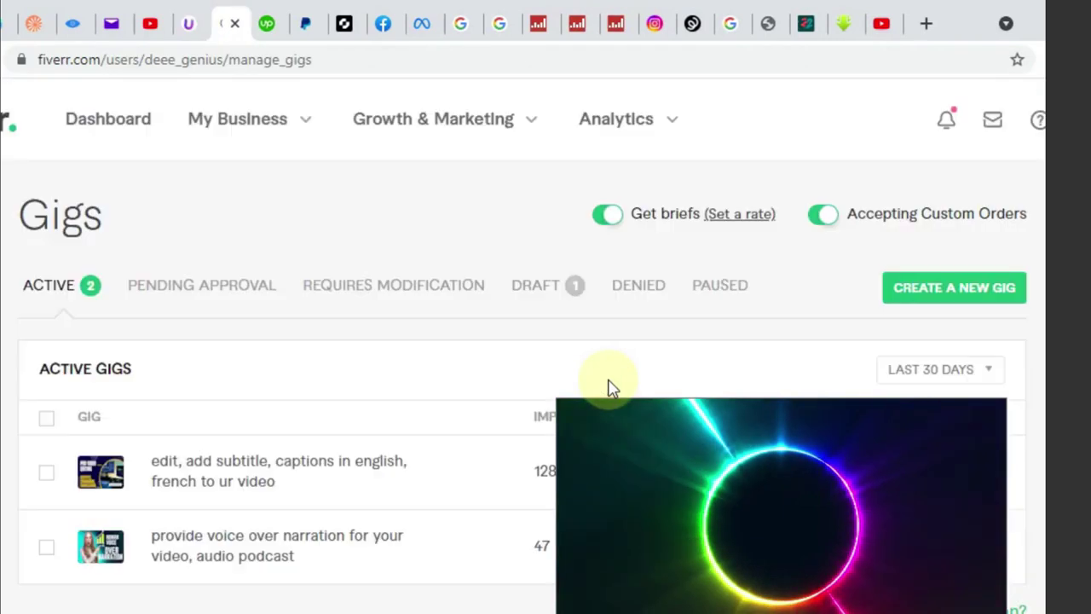
{"action": "left_click", "coordinate": [881, 24]}
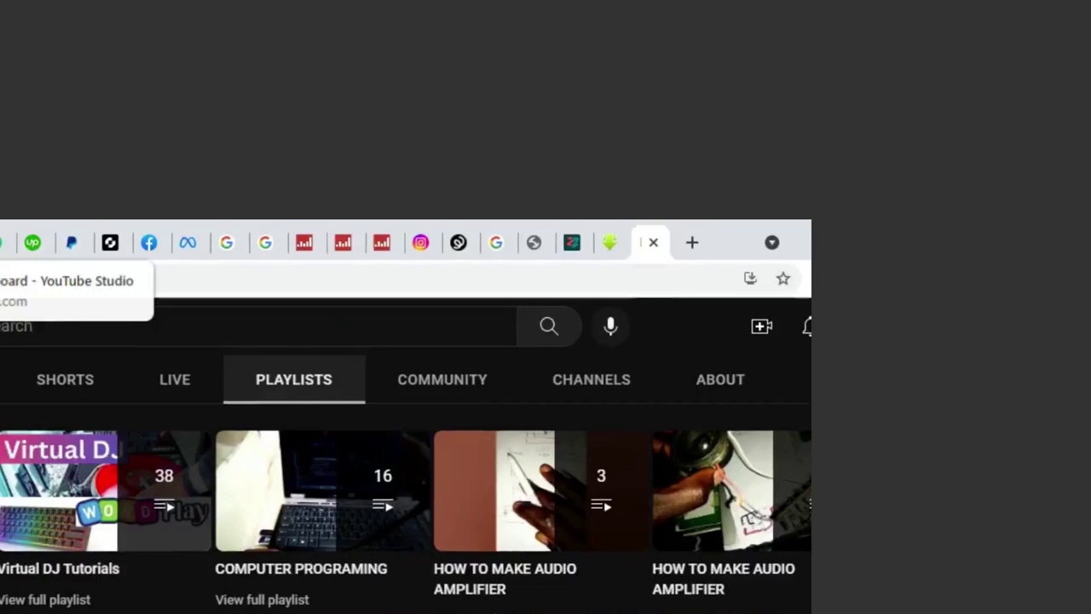
{"action": "left_click", "coordinate": [151, 25]}
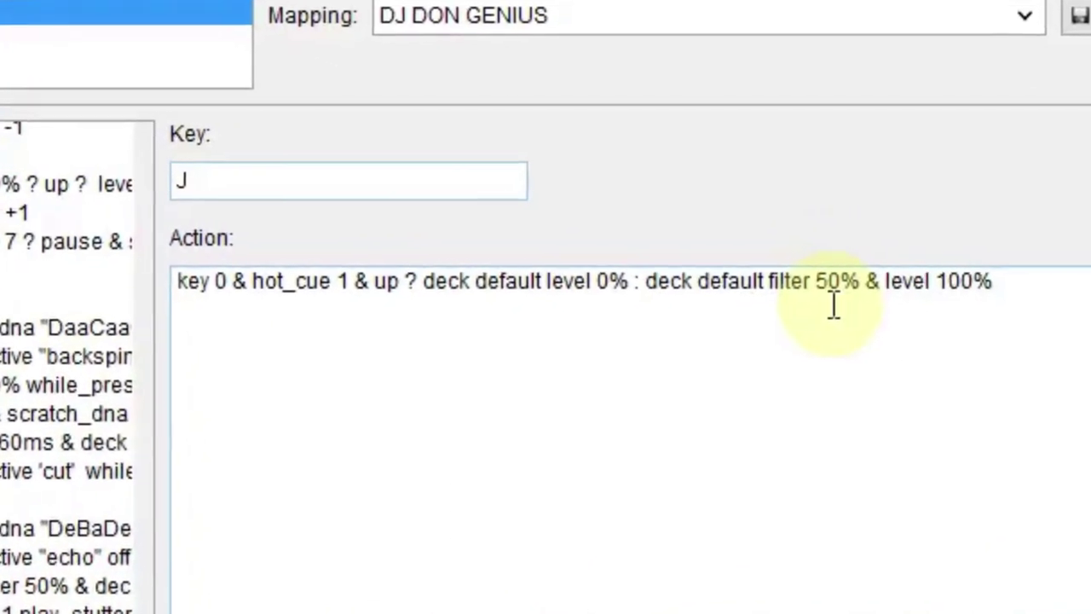
Step: Load key X's mapping and highlight reverse, while_pressed and the backspin effect in its action
{"action": "left_click", "coordinate": [132, 182]}
{"action": "key", "text": "x"}
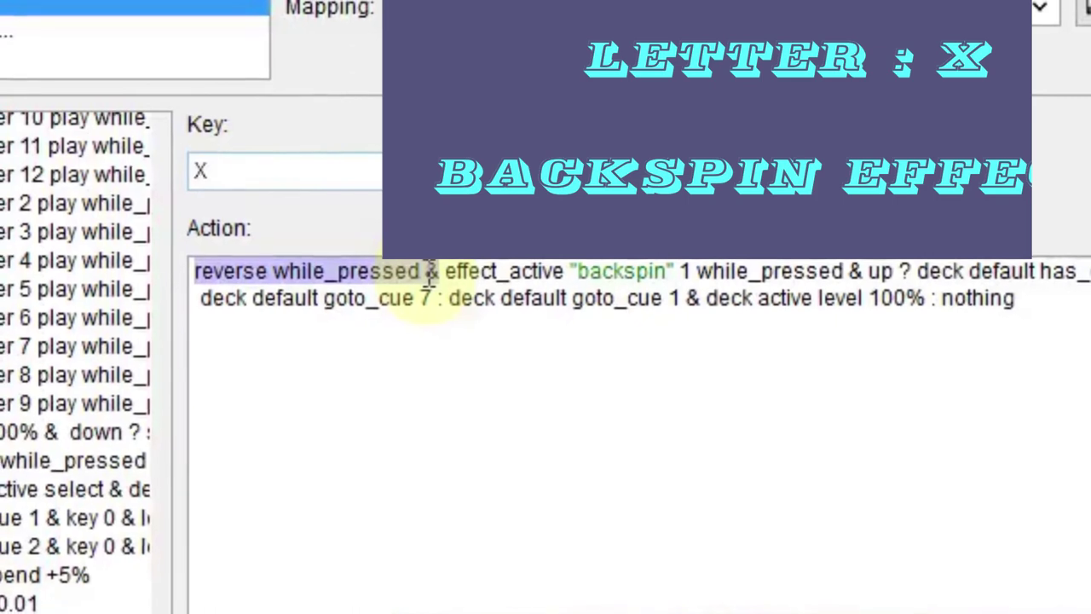
{"action": "left_click_drag", "start_coordinate": [274, 269], "coordinate": [221, 265]}
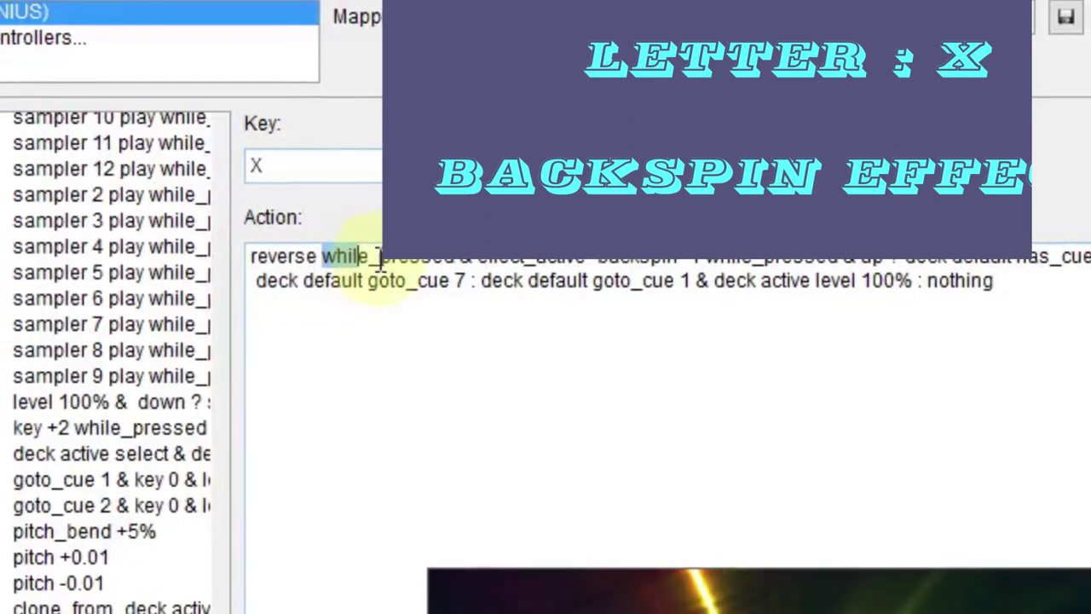
{"action": "left_click_drag", "start_coordinate": [379, 256], "coordinate": [452, 255]}
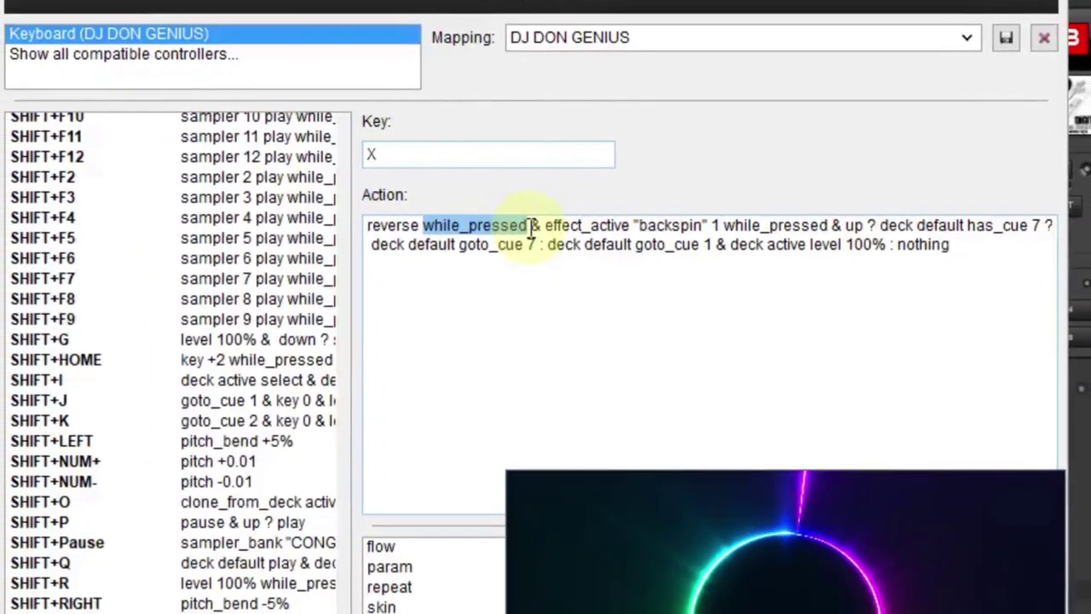
{"action": "left_click", "coordinate": [649, 220]}
{"action": "mouse_move", "coordinate": [857, 237]}
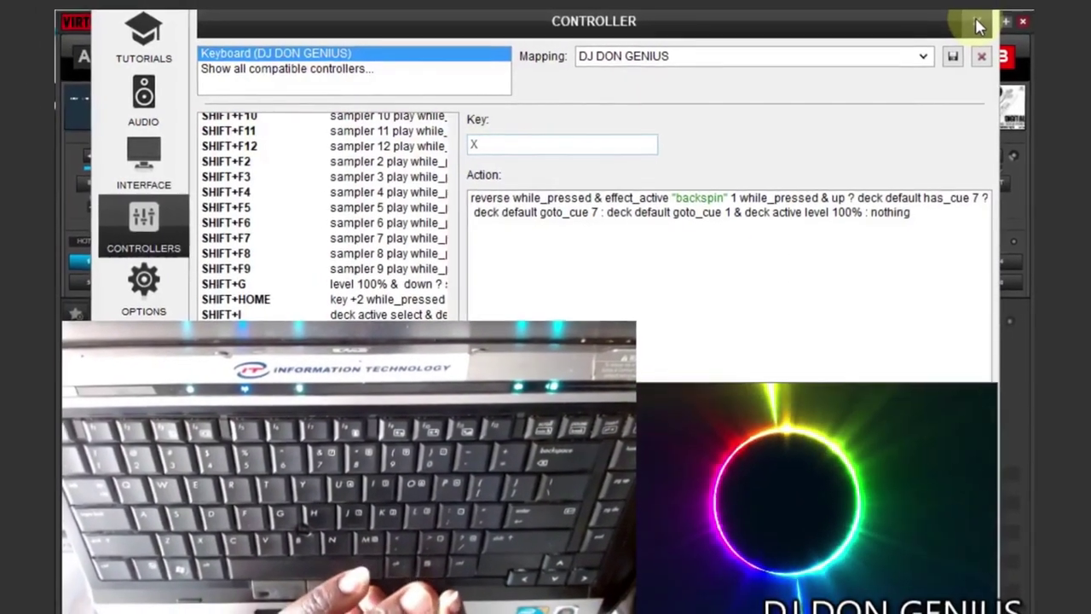
Step: Close the controller settings, start deck B's scratch10 and raise both channel volumes
{"action": "key", "text": "Escape"}
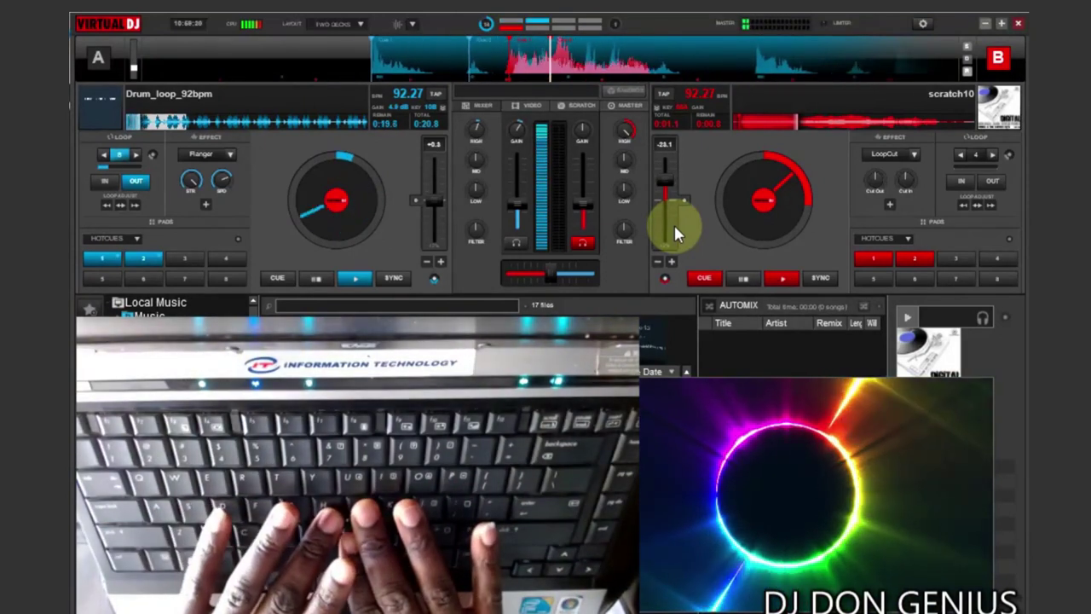
{"action": "key", "text": "space"}
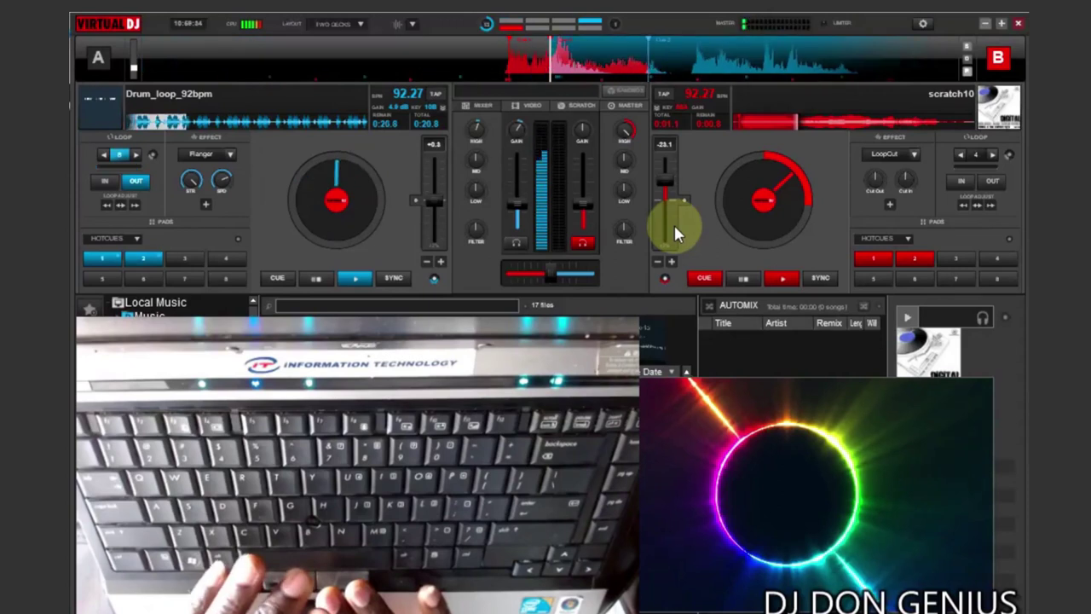
{"action": "key", "text": "Up"}
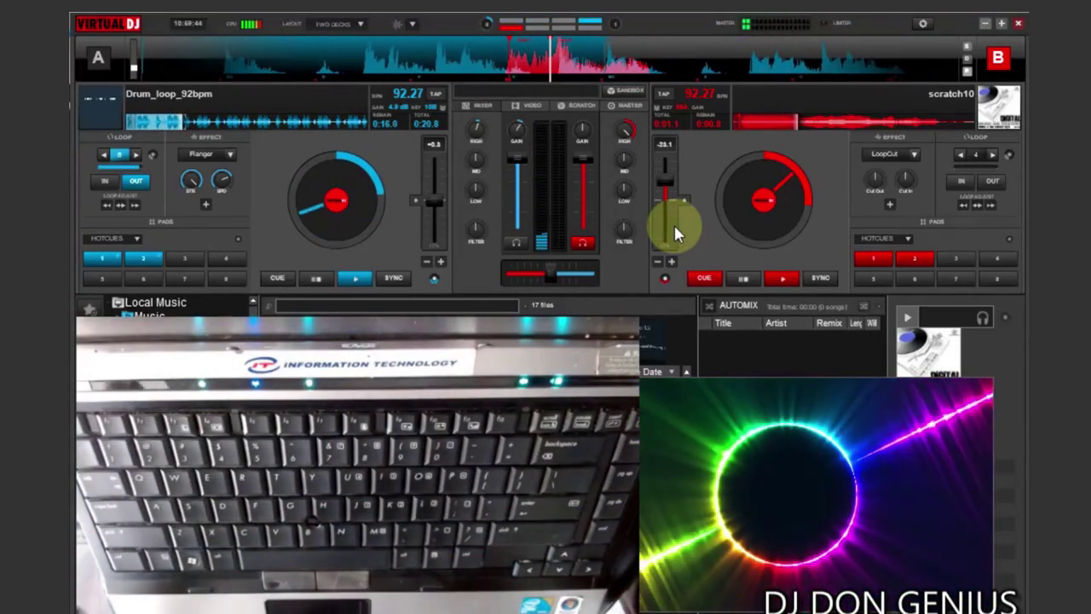
{"action": "key", "text": "space"}
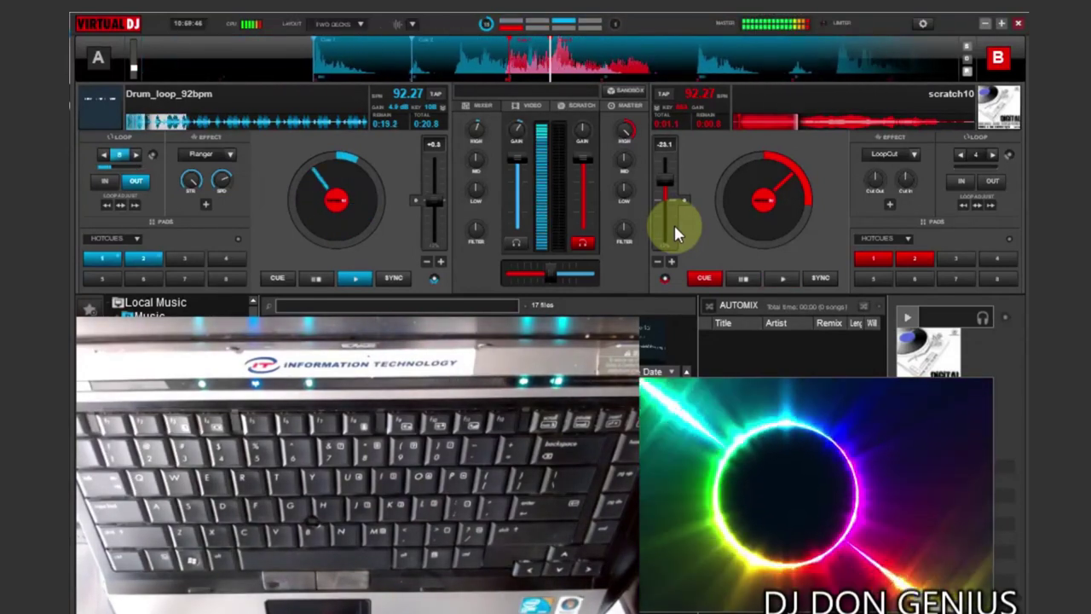
{"action": "key", "text": "Tab"}
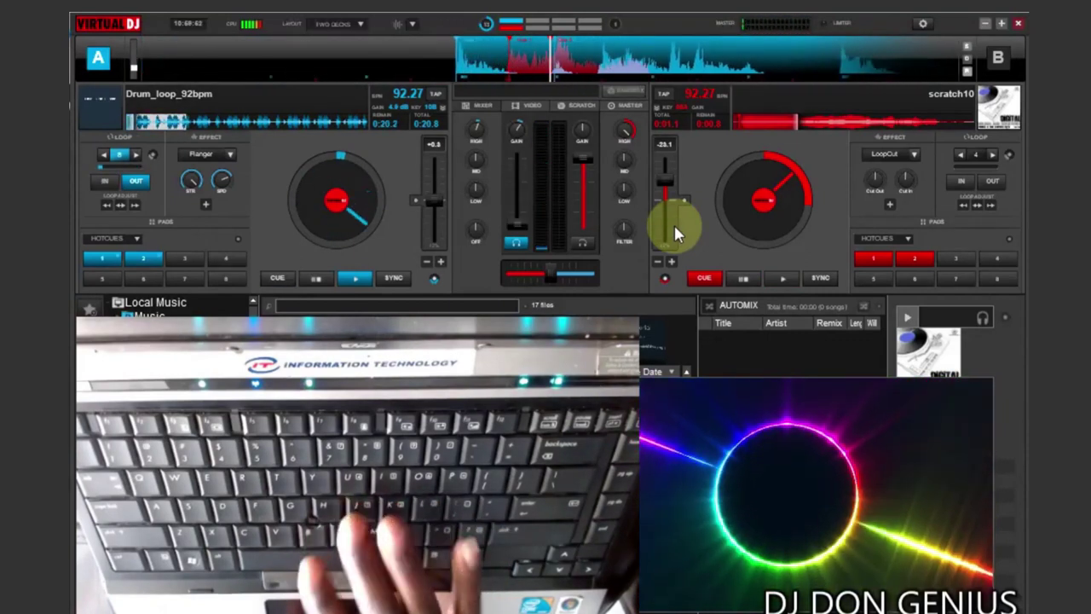
Step: Cut scratch10 in and out against deck A's drum loop, then drop and restore deck A's volume
{"action": "key", "text": "space"}
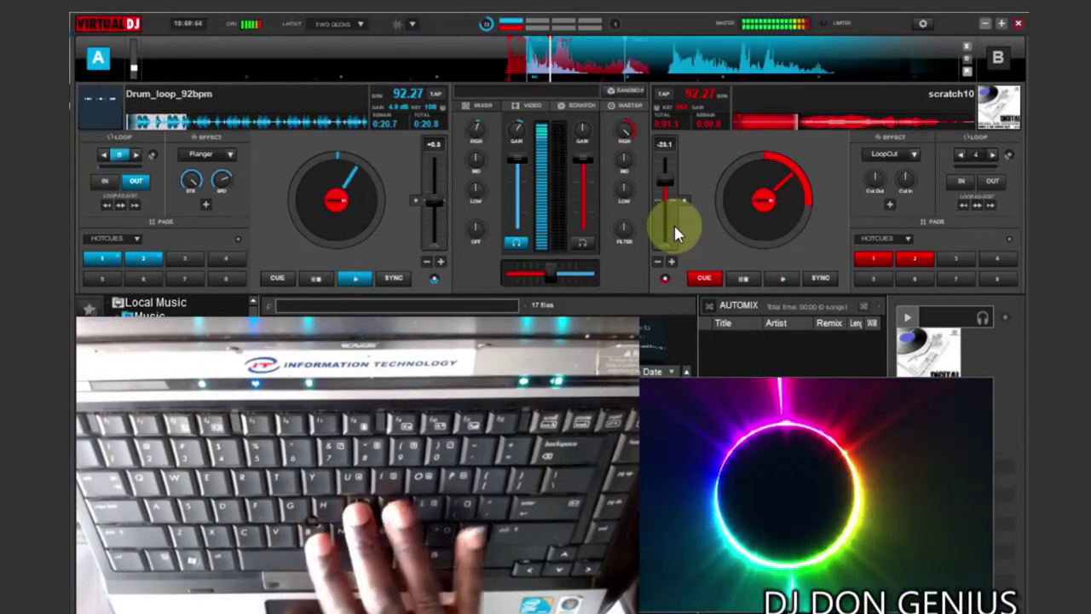
{"action": "key", "text": "space"}
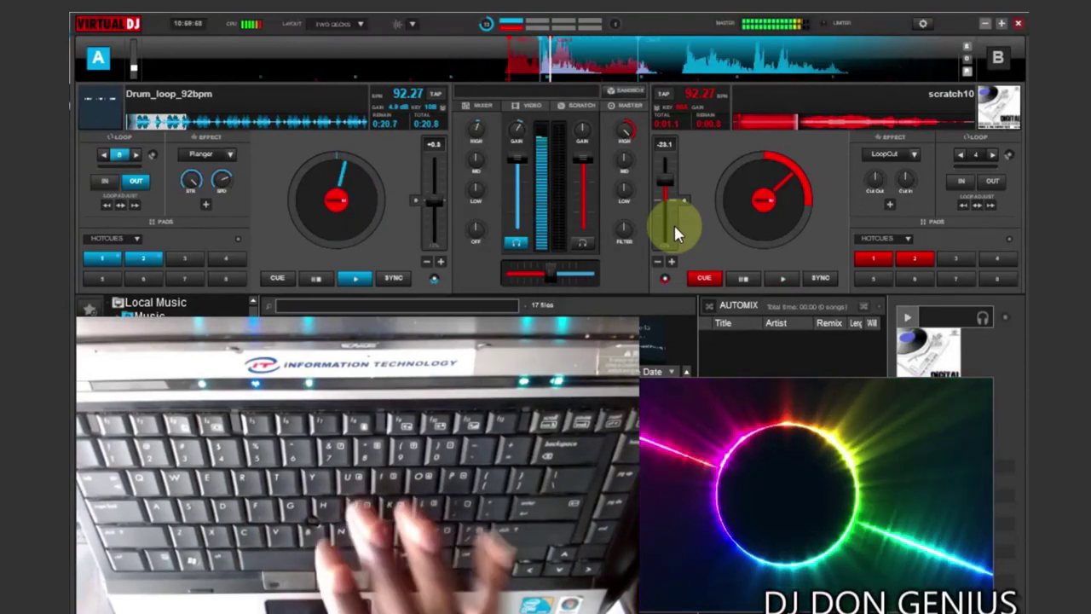
{"action": "key", "text": "space"}
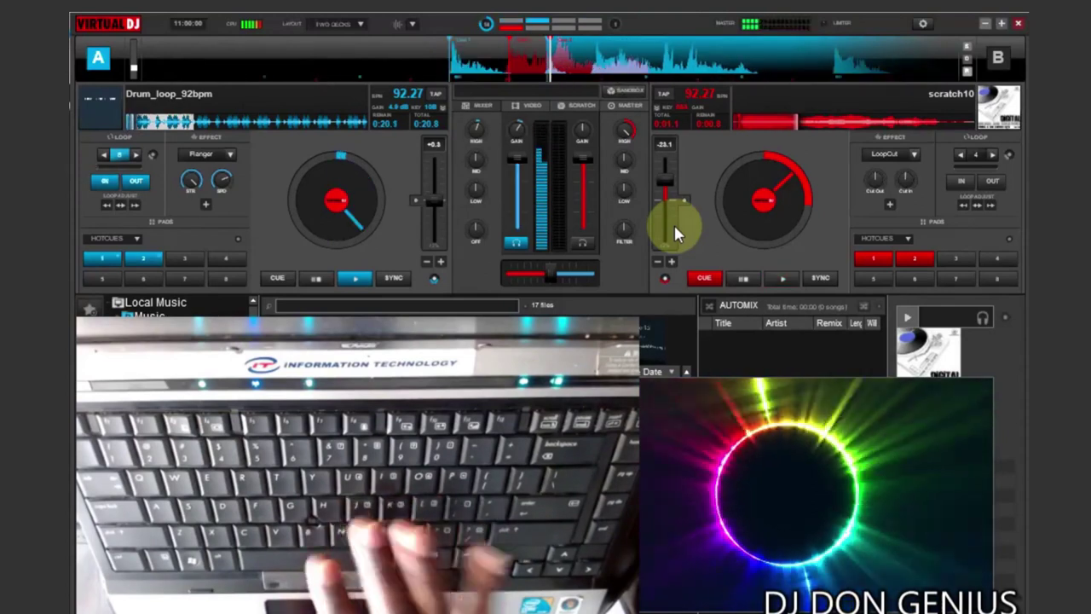
{"action": "key", "text": "space"}
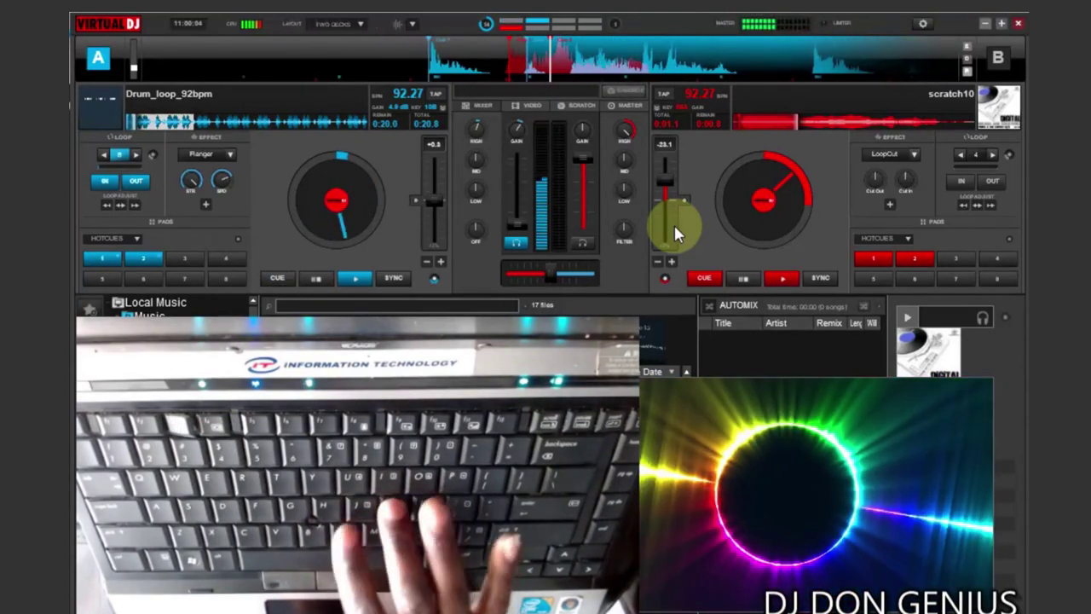
{"action": "key", "text": "space"}
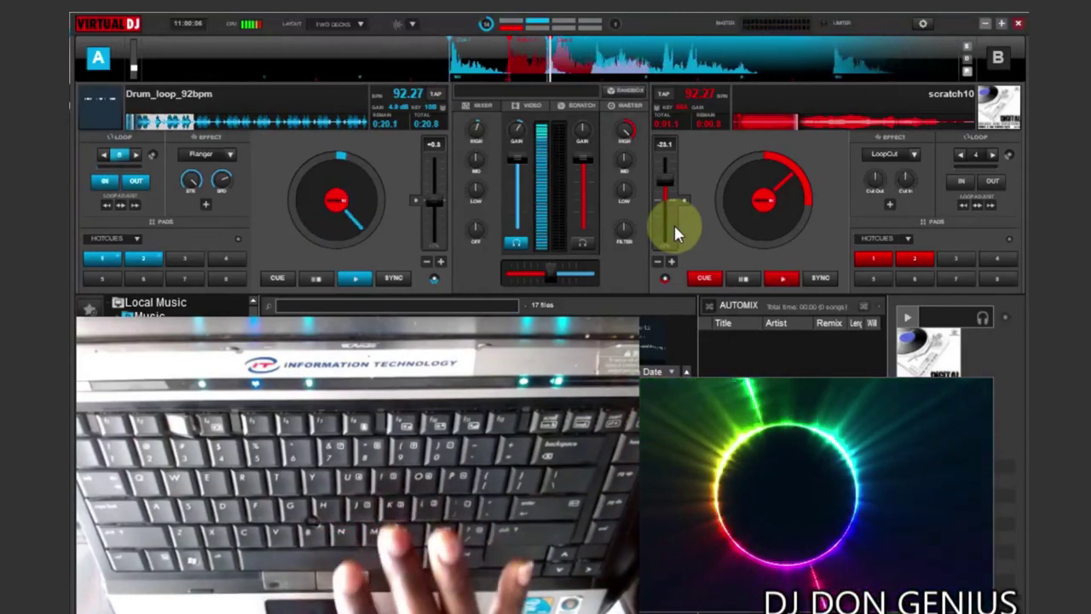
{"action": "key", "text": "space"}
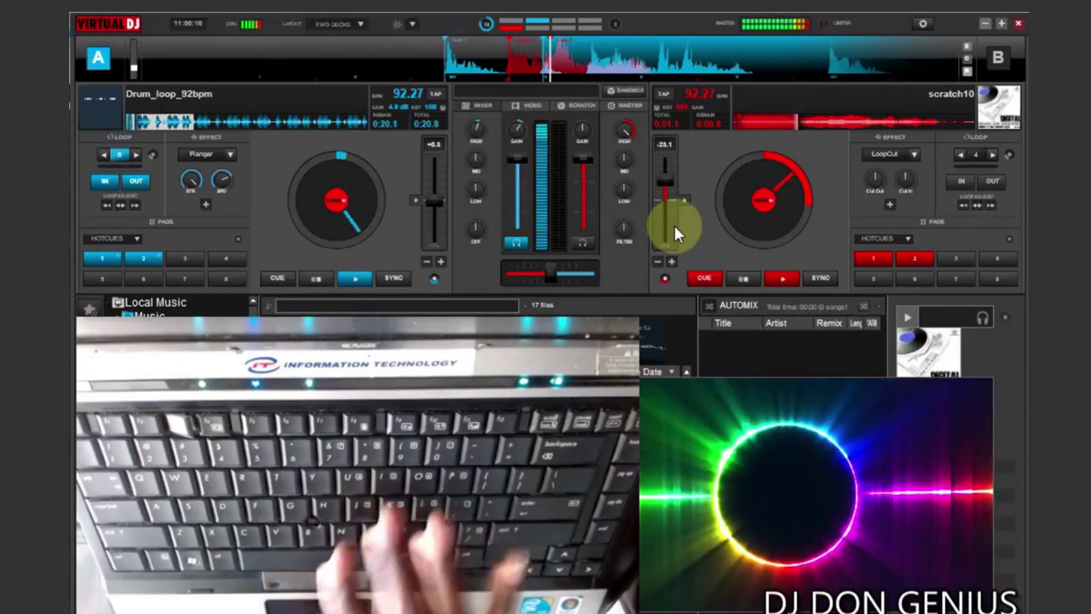
{"action": "key", "text": "space"}
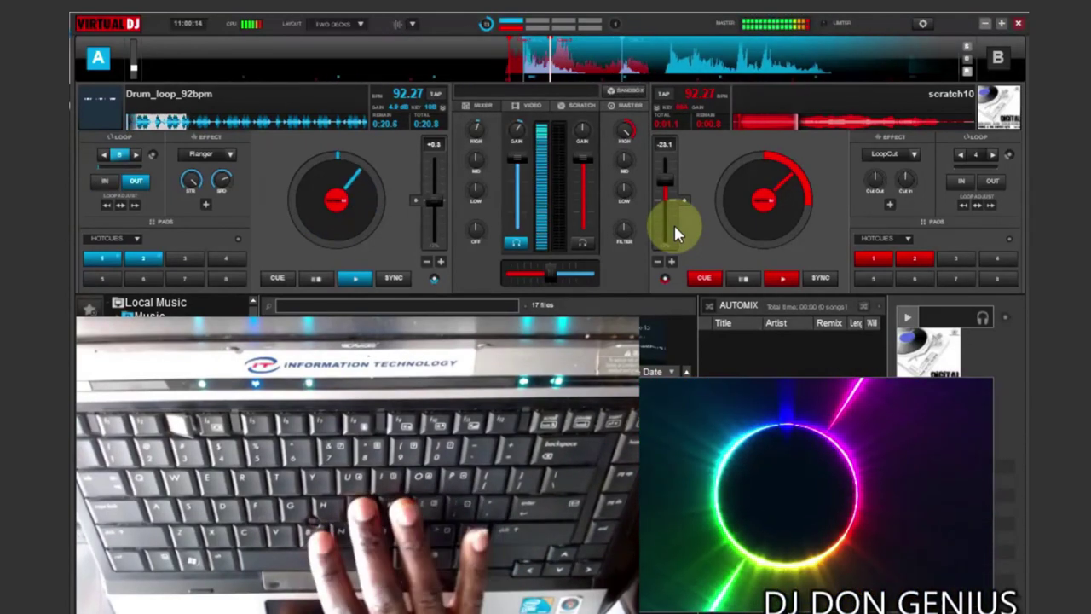
{"action": "key", "text": "o"}
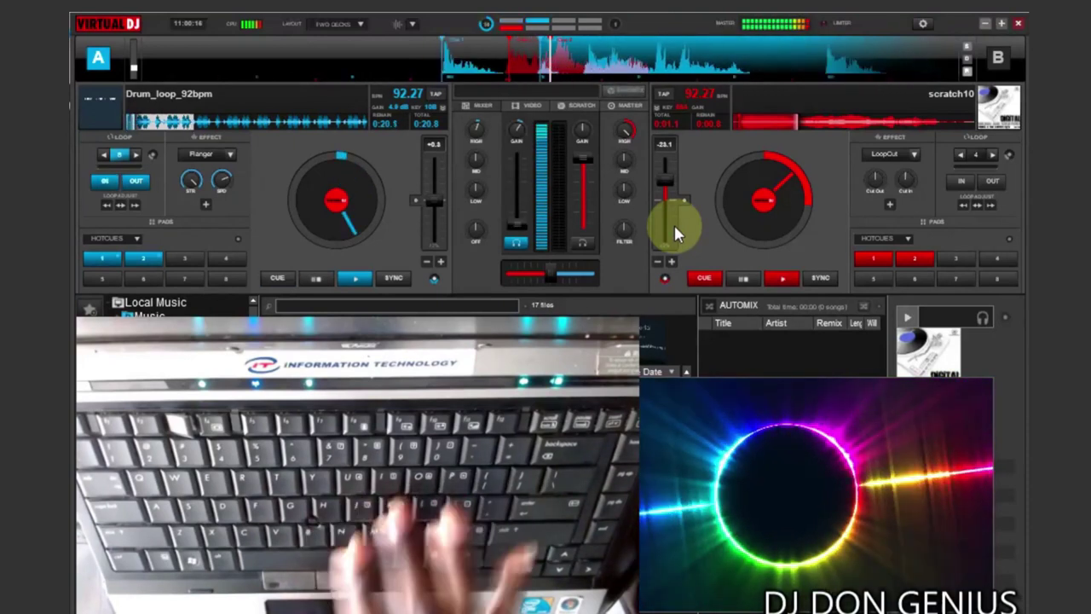
{"action": "key", "text": "h"}
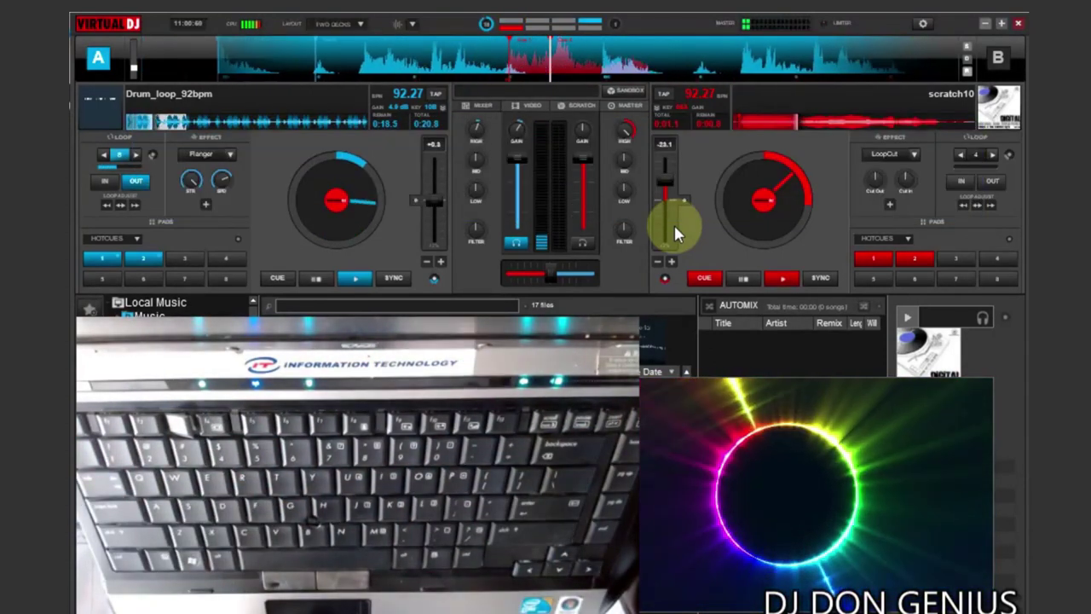
Step: Start deck B playing, make it the active deck, and return it to its cue point
{"action": "key", "text": "space"}
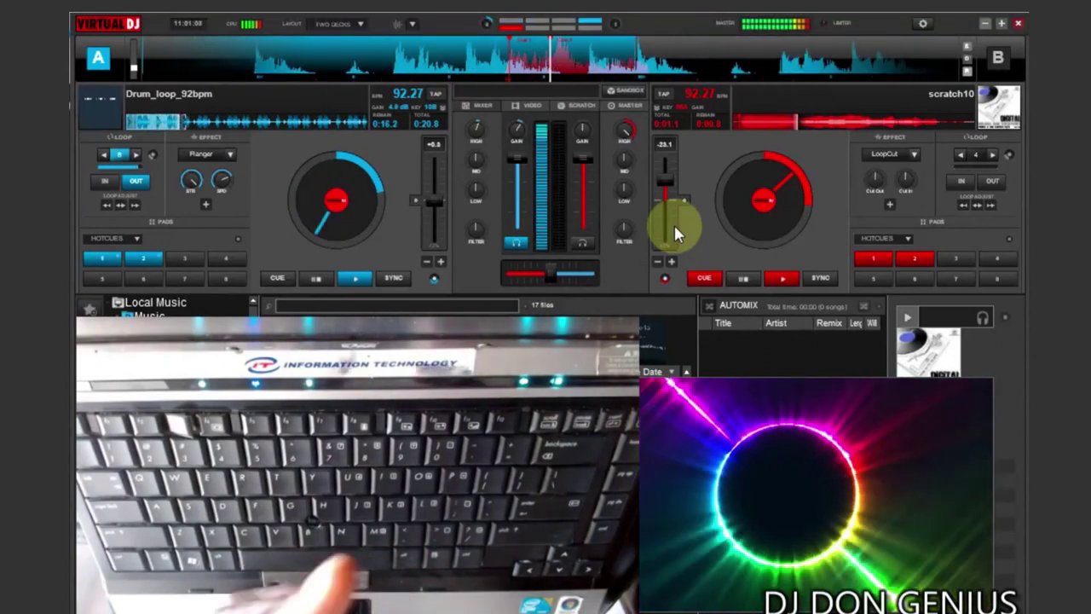
{"action": "key", "text": "Tab"}
{"action": "key", "text": "space"}
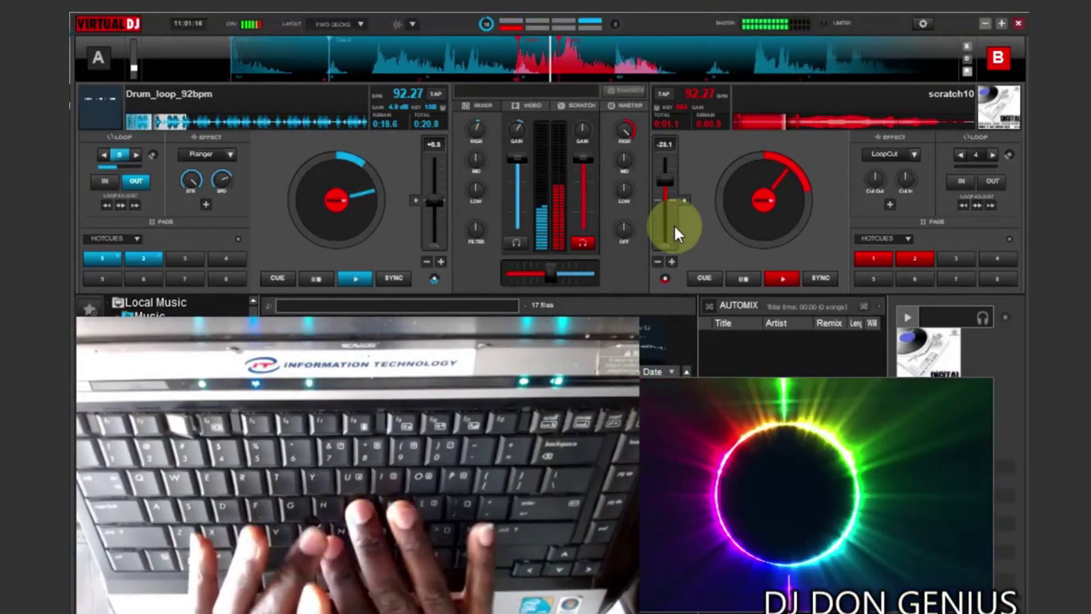
{"action": "key", "text": "c"}
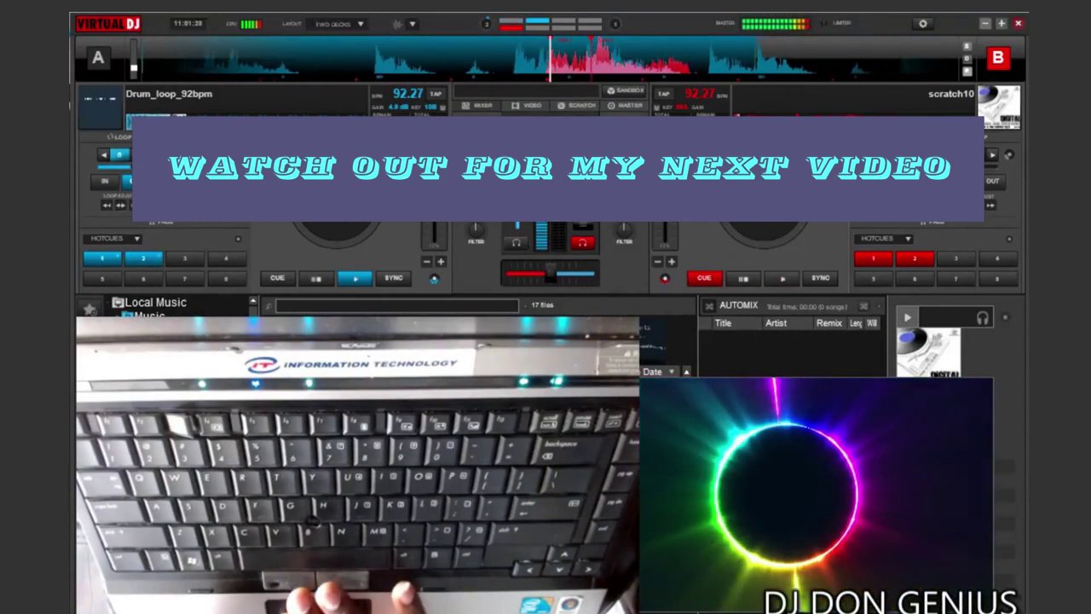
Step: Cut scratch10 in and out rhythmically over deck A's Drum_loop_92bpm with repeated play/stop
{"action": "key", "text": "space"}
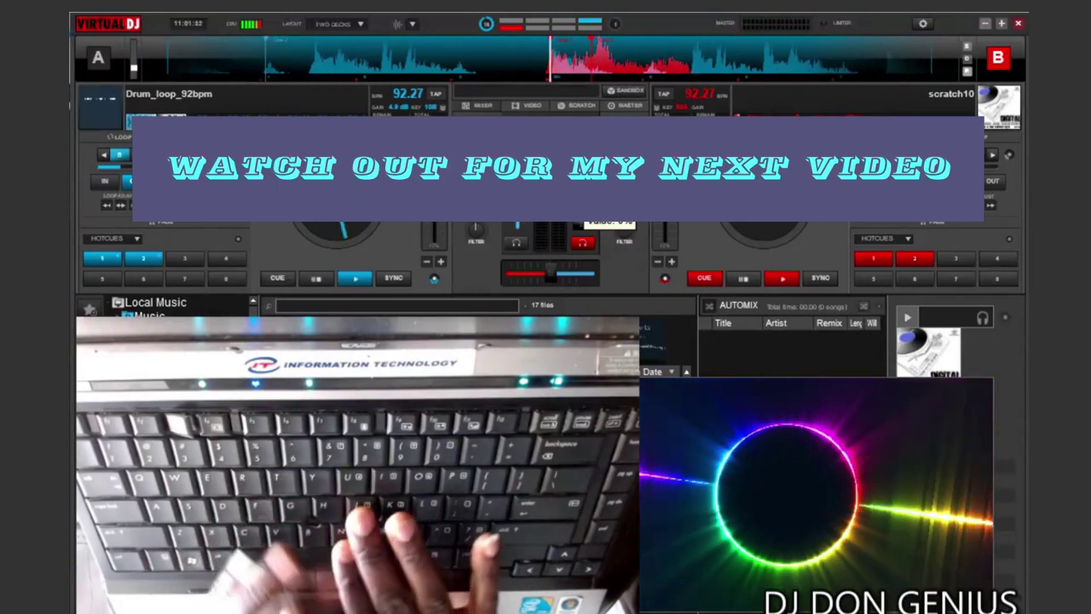
{"action": "key", "text": "space"}
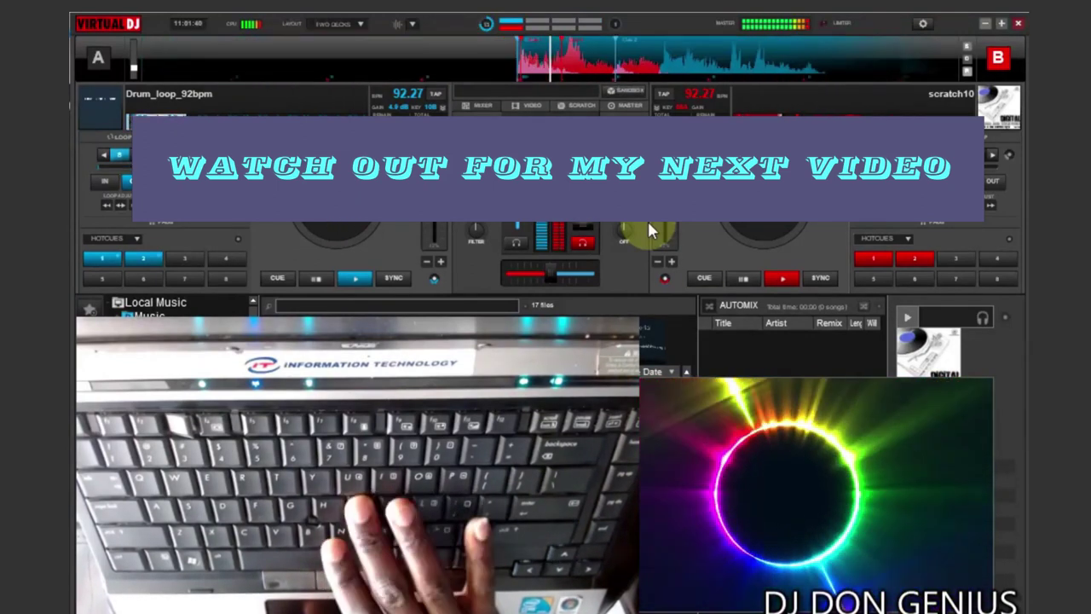
{"action": "key", "text": "space"}
{"action": "key", "text": "space"}
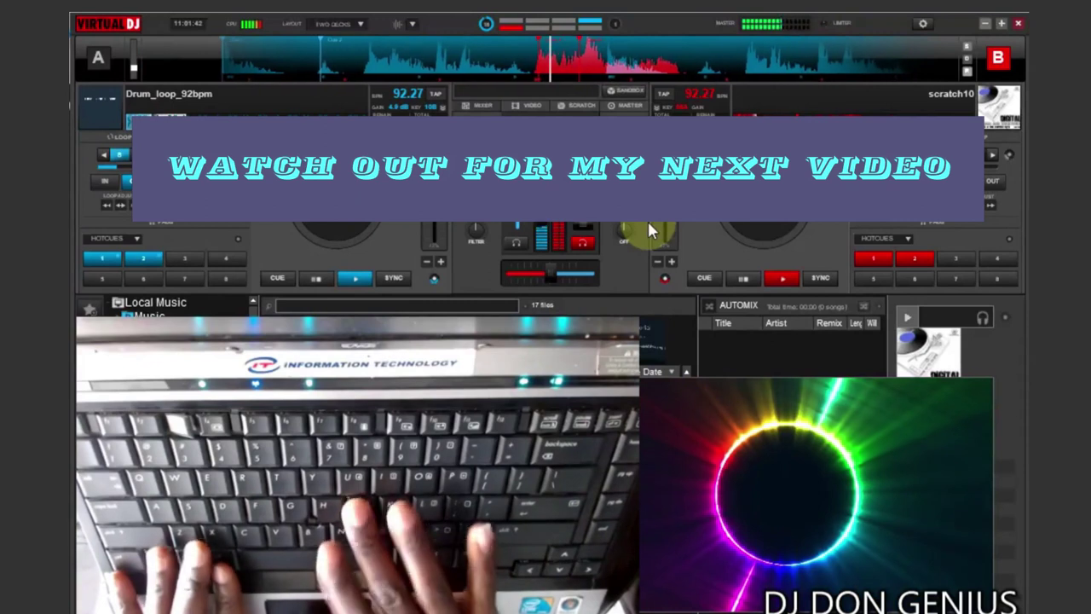
{"action": "key", "text": "space"}
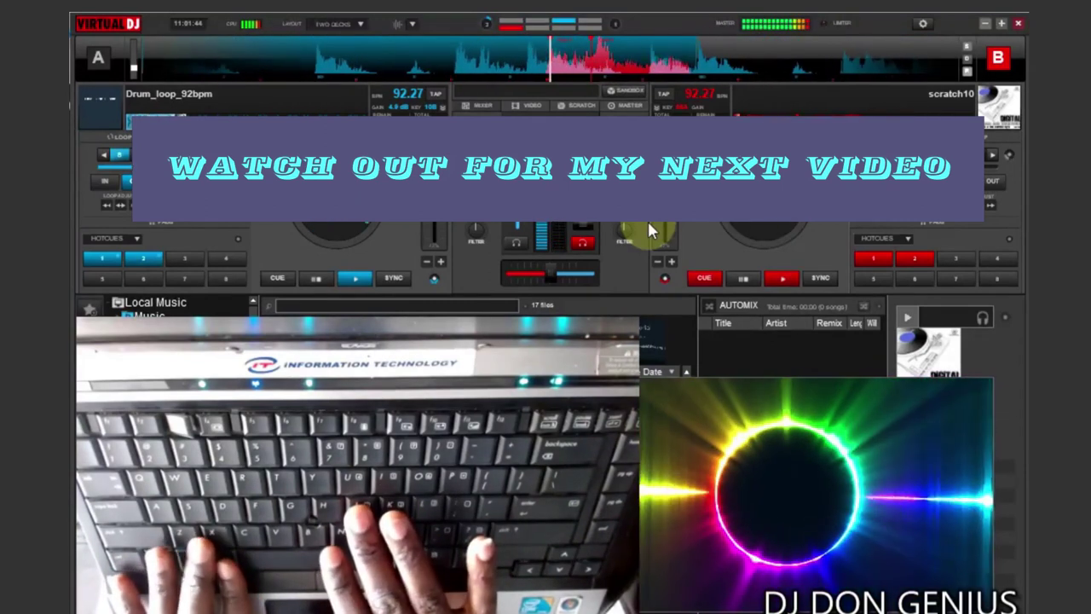
{"action": "key", "text": "space"}
{"action": "key", "text": "space"}
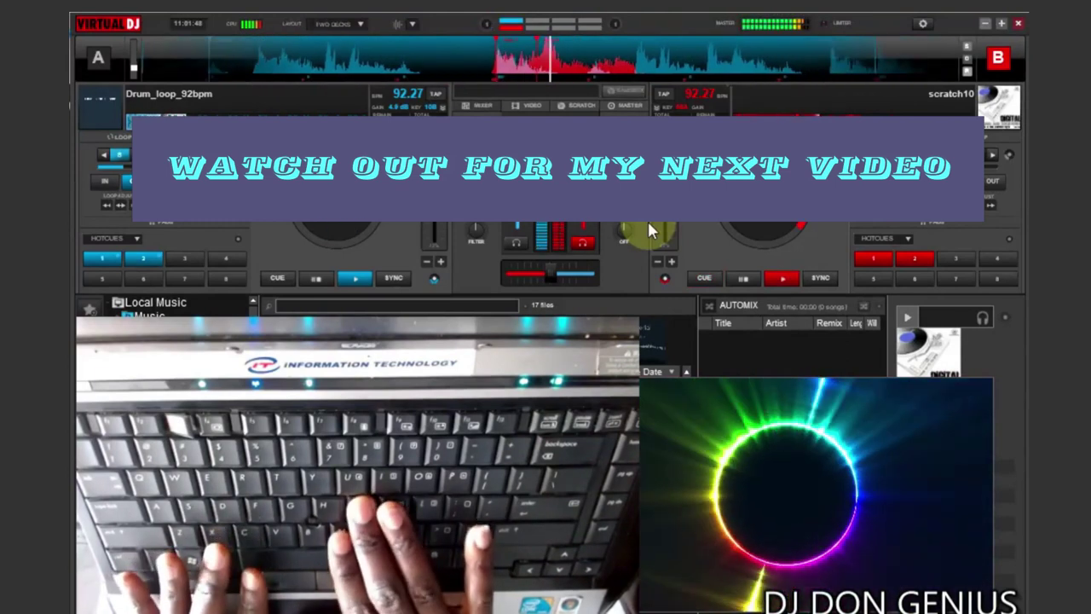
{"action": "key", "text": "space"}
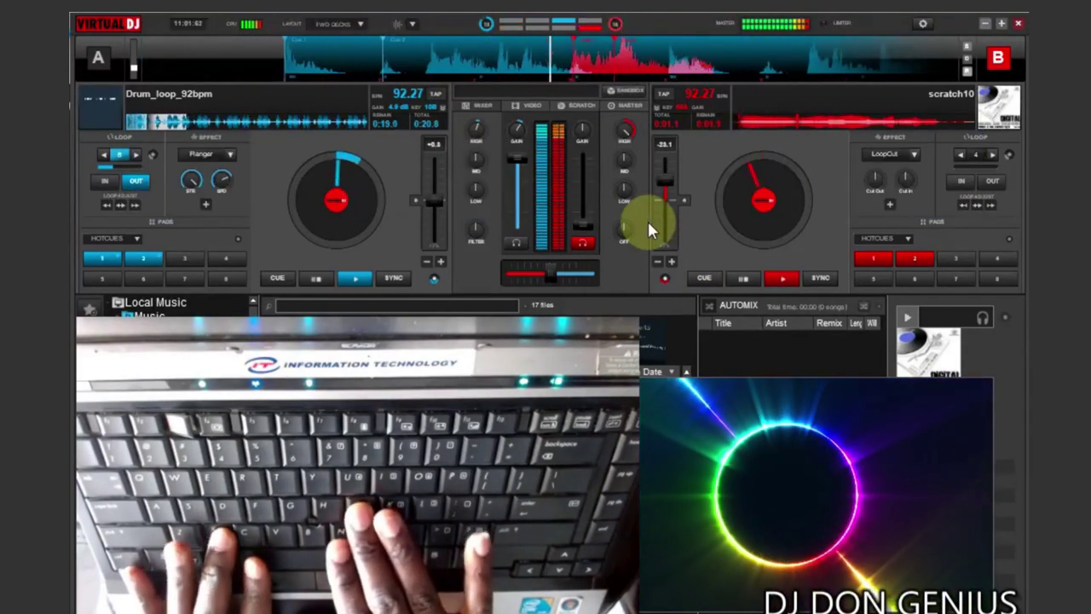
Step: Cut scratch10 from its cue a few more times, then focus deck A and lower its volume
{"action": "key", "text": "space"}
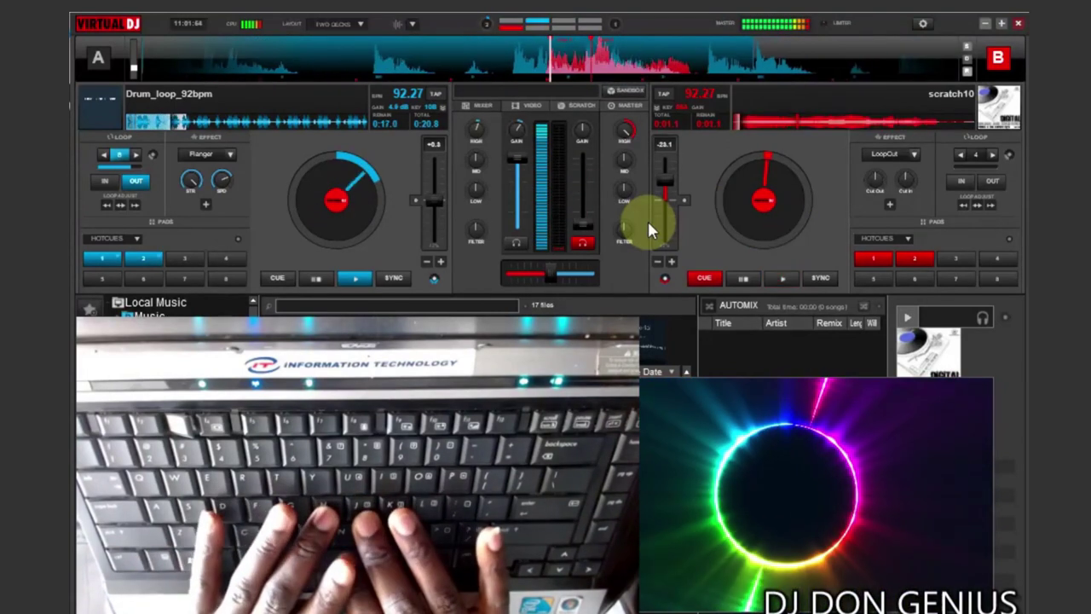
{"action": "key", "text": "space"}
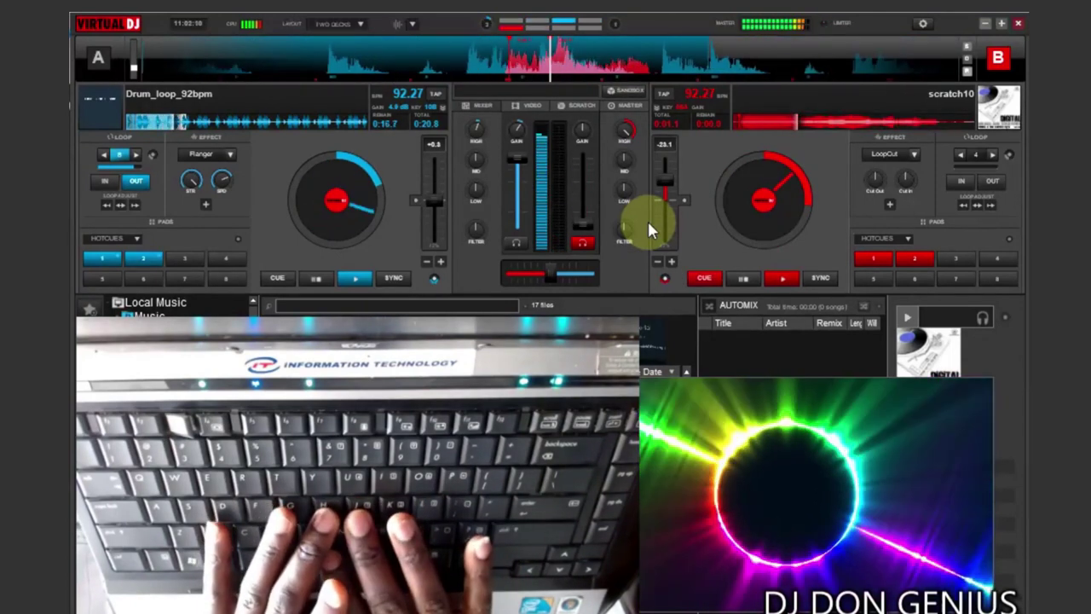
{"action": "key", "text": "space"}
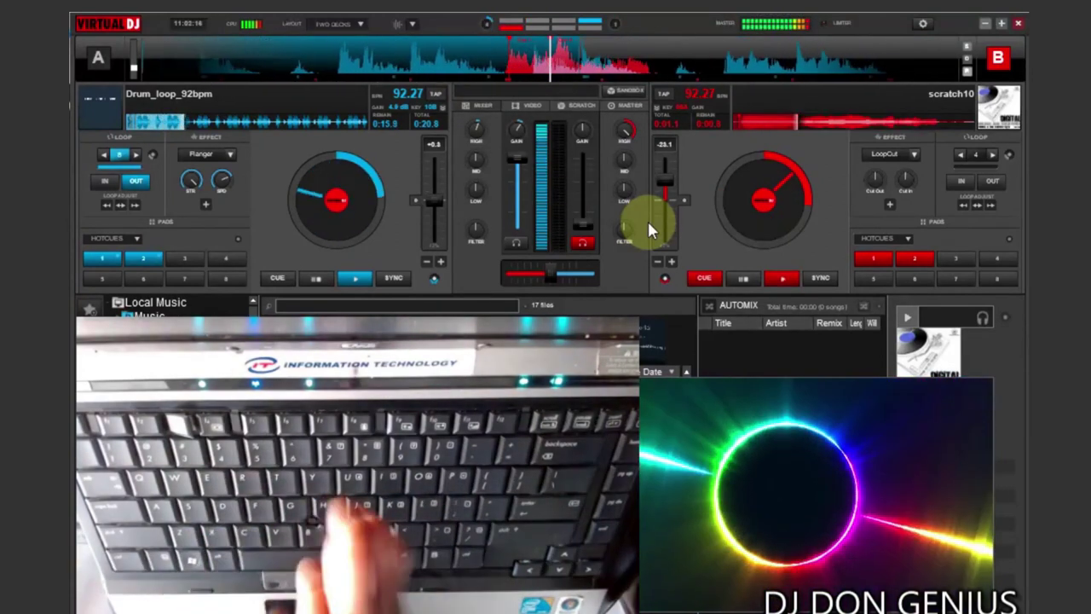
{"action": "key", "text": "Tab"}
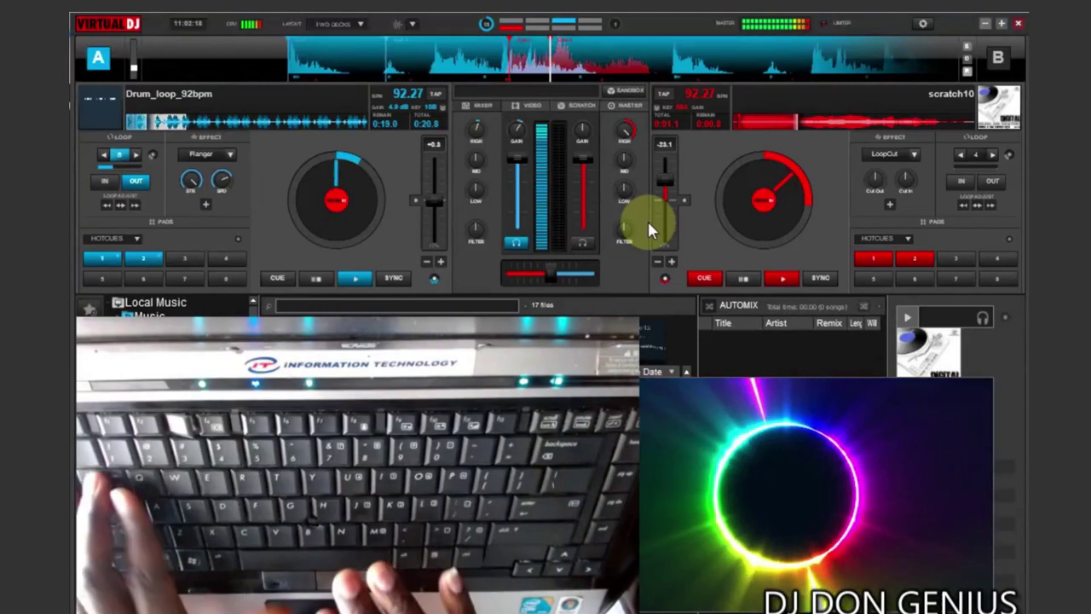
{"action": "key", "text": "Down"}
{"action": "key", "text": "Down"}
{"action": "key", "text": "Down"}
{"action": "key", "text": "Down"}
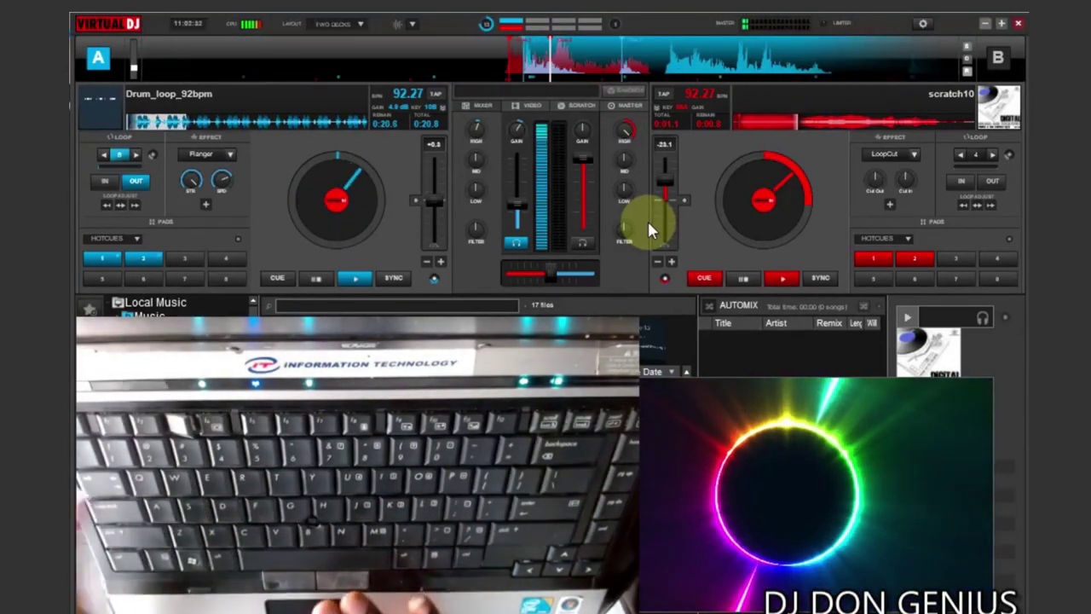
Step: Close VirtualDJ and the visualizer, leaving the upload-4ever My Files page (24 files, 370.4 MB used) showing
{"action": "left_click", "coordinate": [1018, 25]}
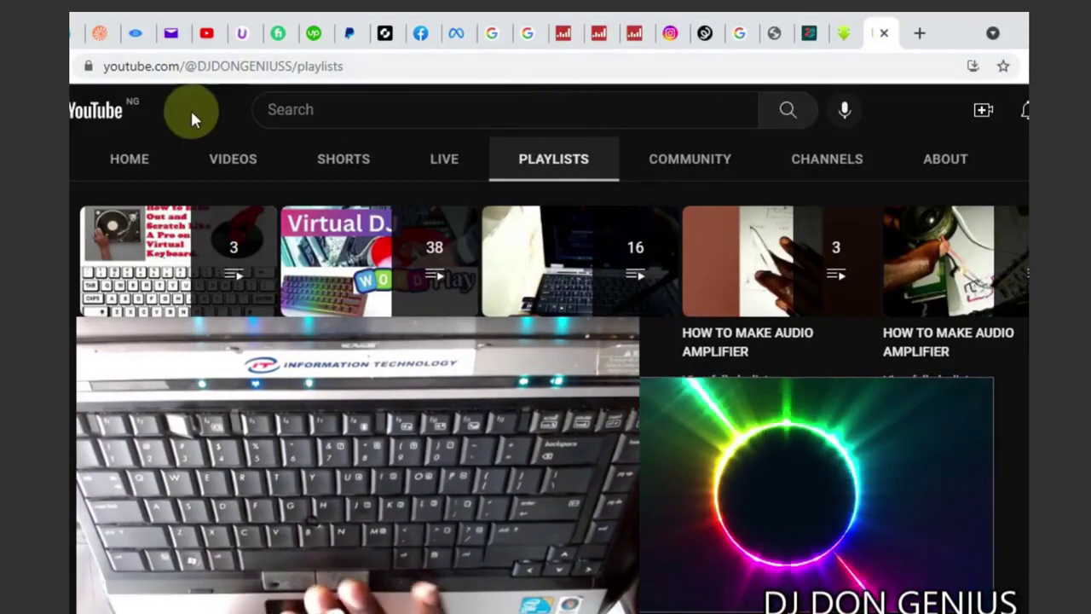
{"action": "left_click", "coordinate": [237, 38]}
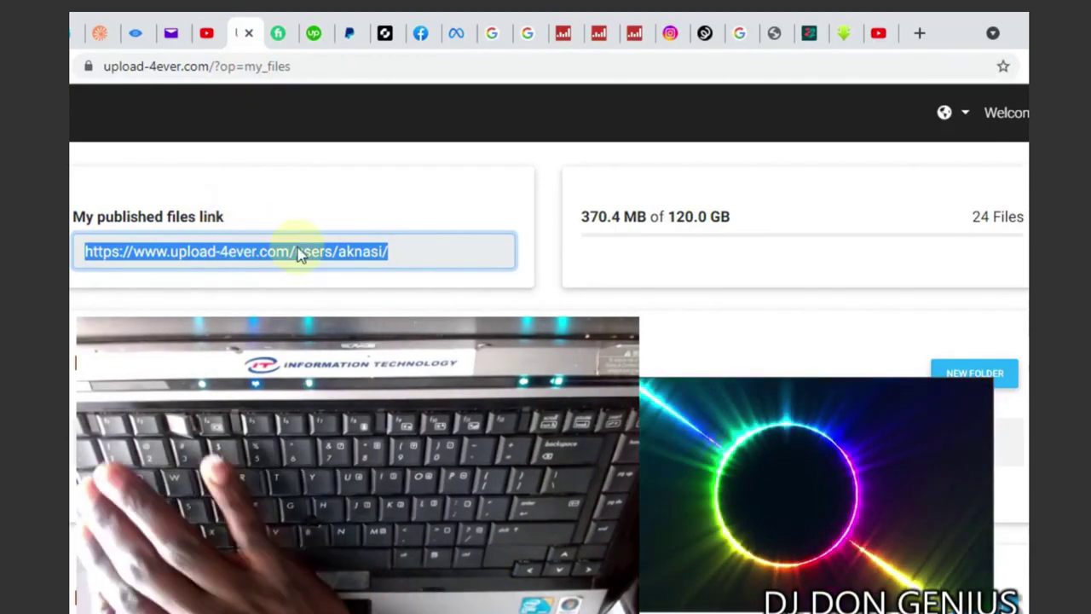
{"action": "key", "text": "ctrl+Tab"}
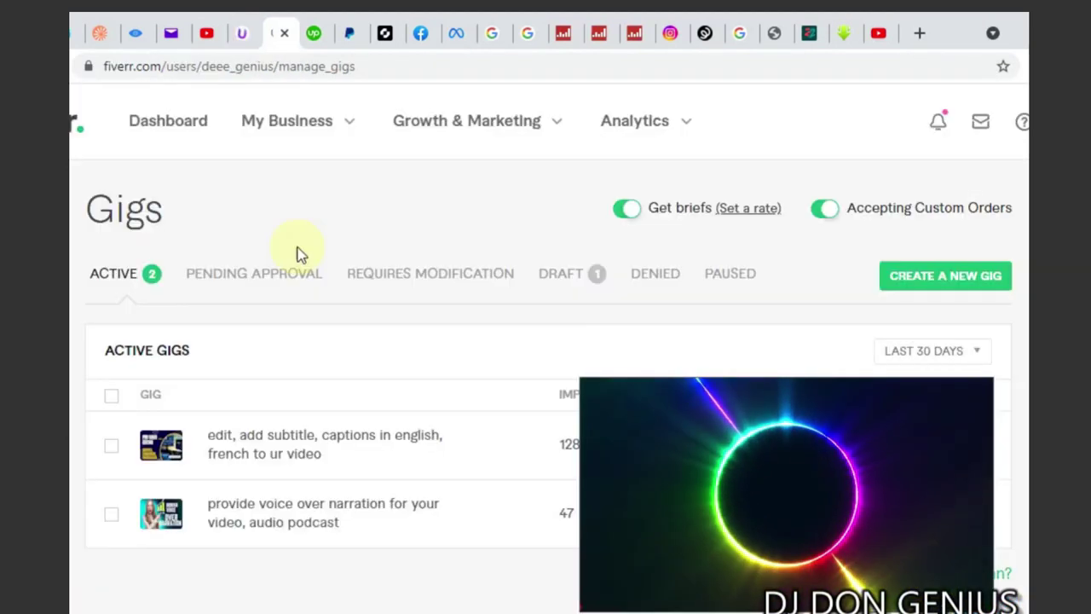
{"action": "left_click", "coordinate": [239, 34]}
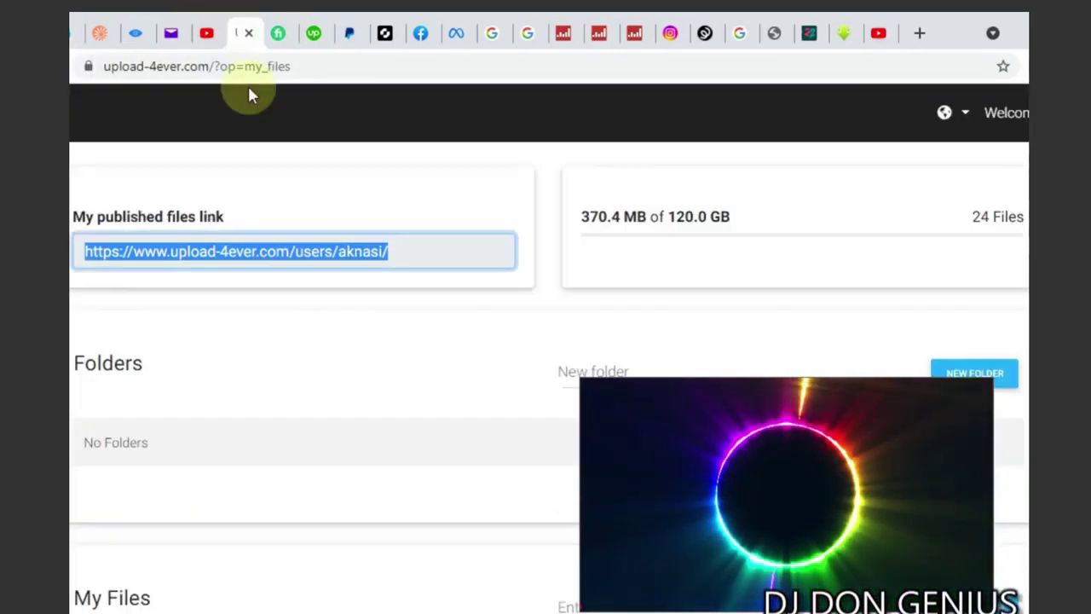
{"action": "right_click", "coordinate": [784, 527]}
{"action": "left_click", "coordinate": [825, 584]}
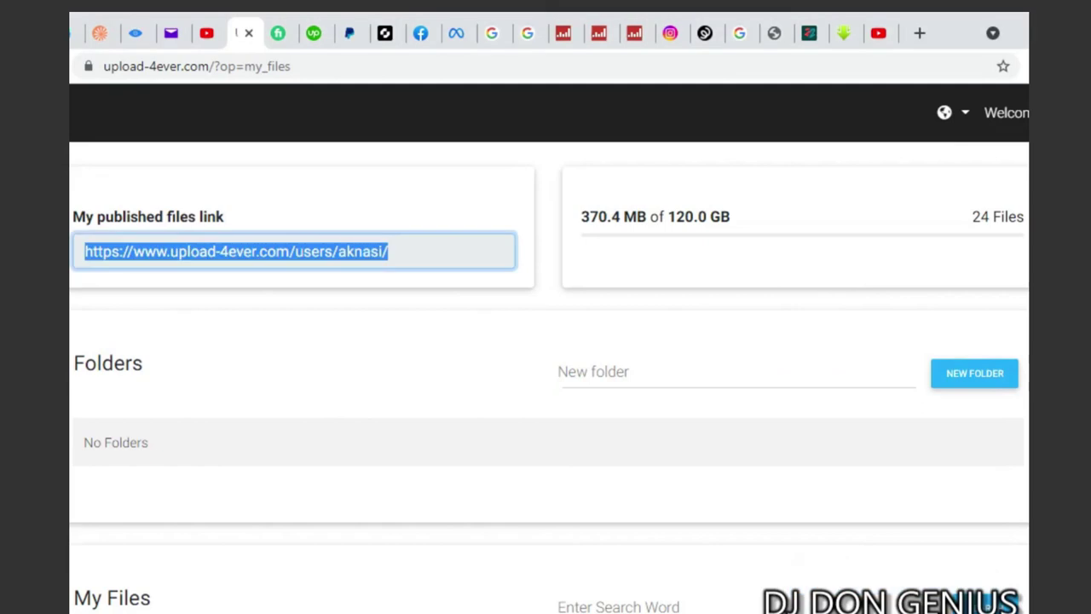
Step: Scroll the file table from DJ MYSTIC.rar down to the 2022-10-18 uploads and pagination
{"action": "scroll", "coordinate": [549, 383], "scroll_direction": "down", "scroll_amount": 5}
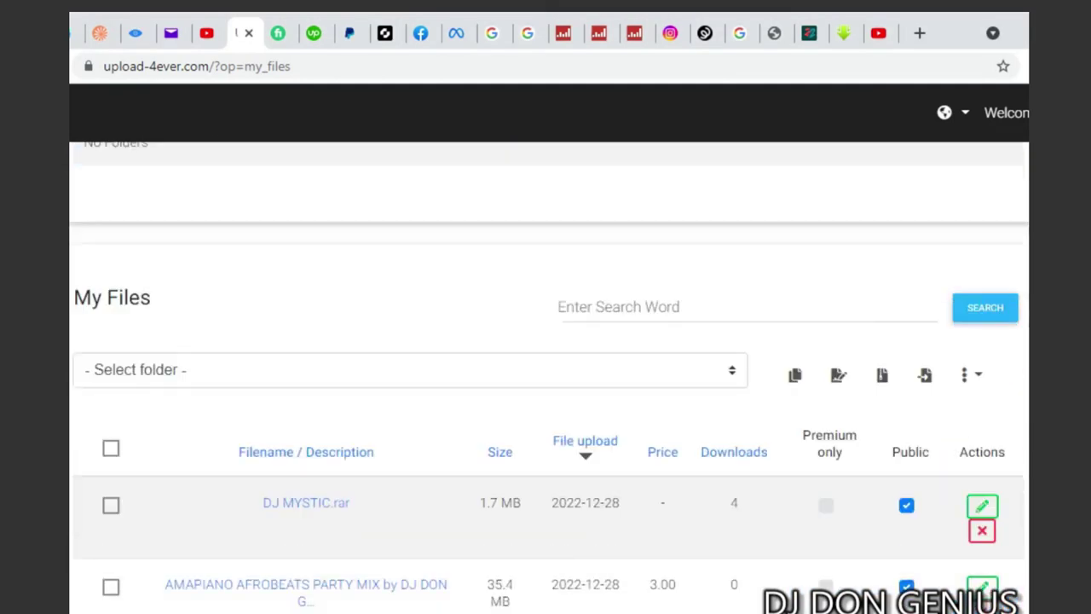
{"action": "scroll", "coordinate": [549, 383], "scroll_direction": "down", "scroll_amount": 1}
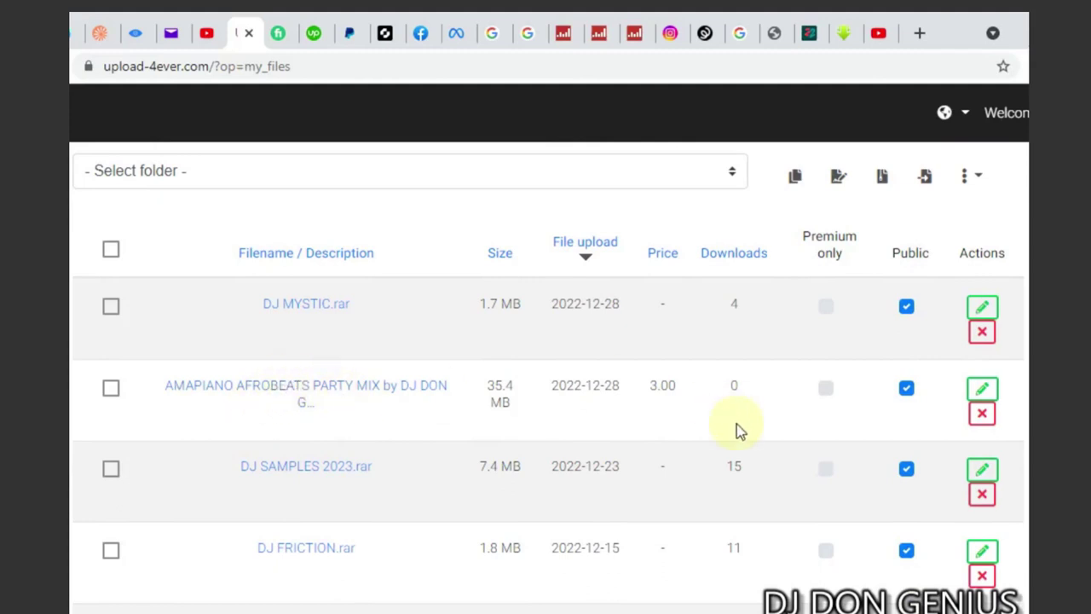
{"action": "scroll", "coordinate": [548, 378], "scroll_direction": "down", "scroll_amount": 3}
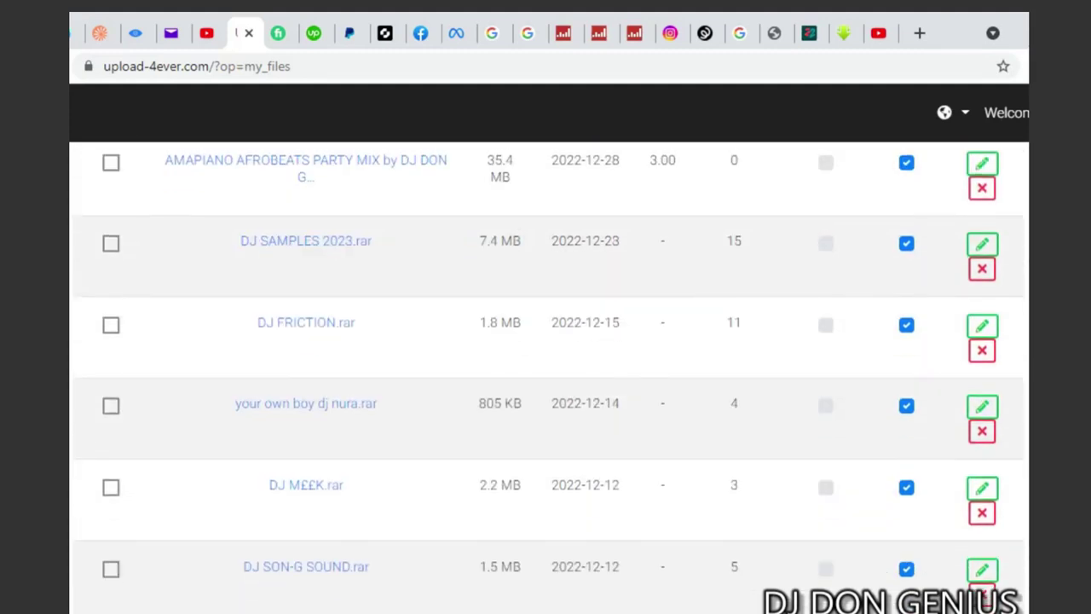
{"action": "scroll", "coordinate": [933, 312], "scroll_direction": "up", "scroll_amount": 3}
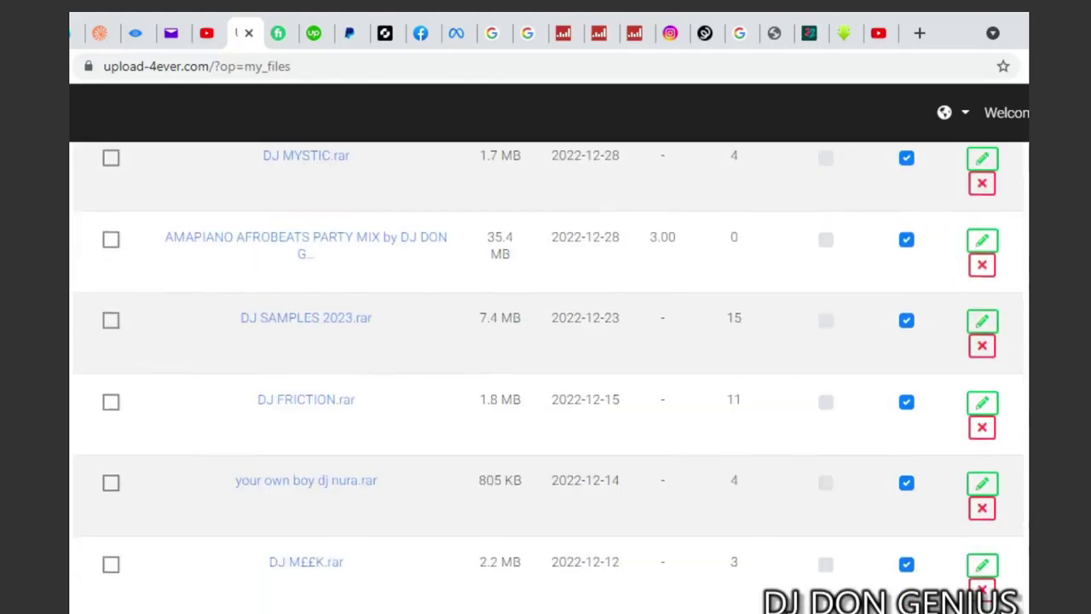
{"action": "scroll", "coordinate": [549, 378], "scroll_direction": "down", "scroll_amount": 5}
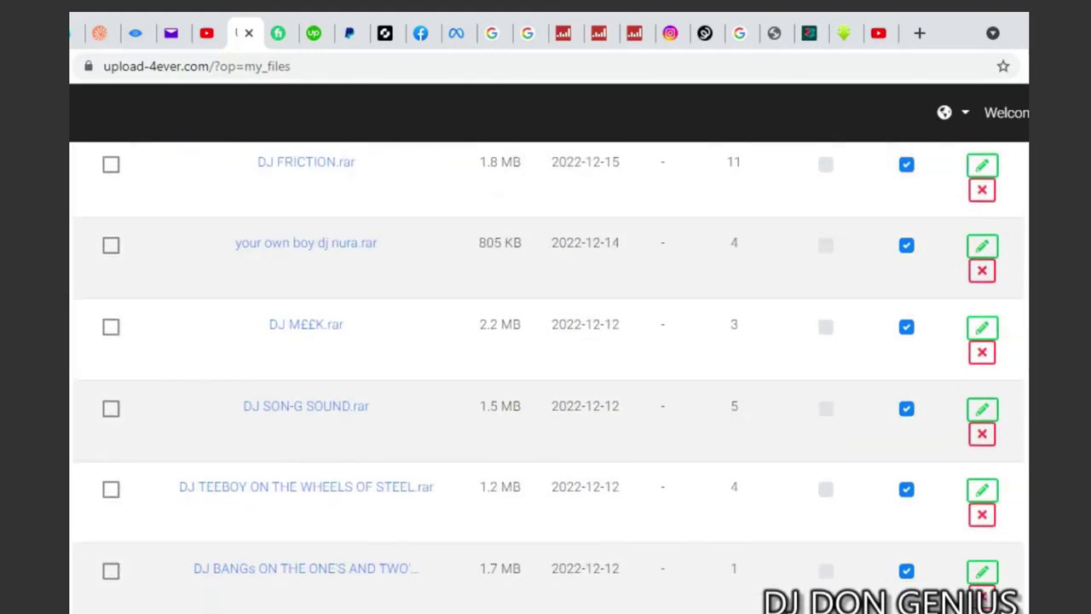
{"action": "scroll", "coordinate": [549, 377], "scroll_direction": "down", "scroll_amount": 4}
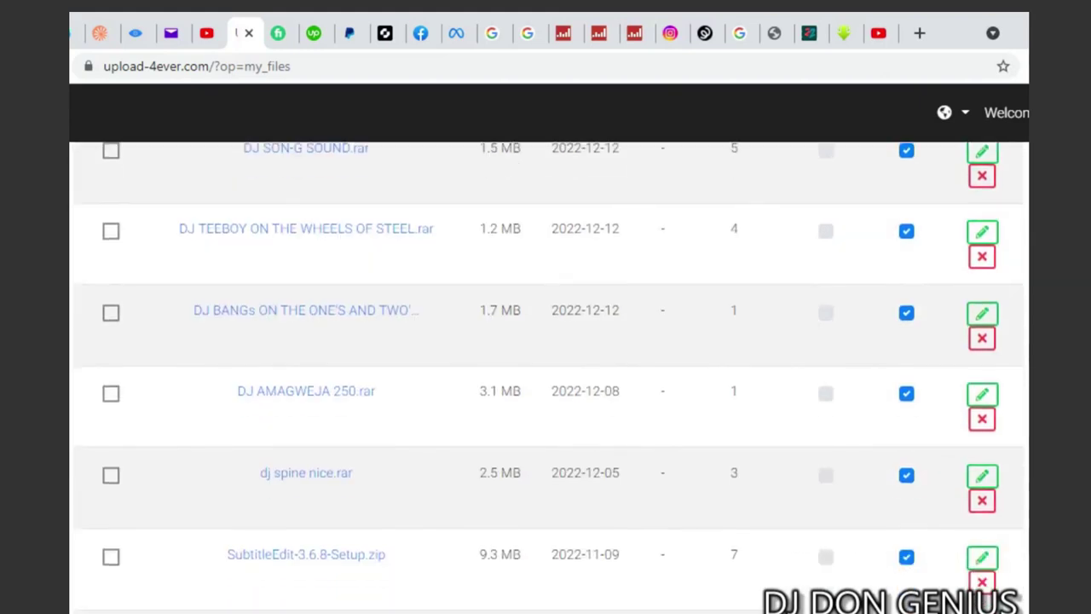
{"action": "scroll", "coordinate": [548, 377], "scroll_direction": "down", "scroll_amount": 4}
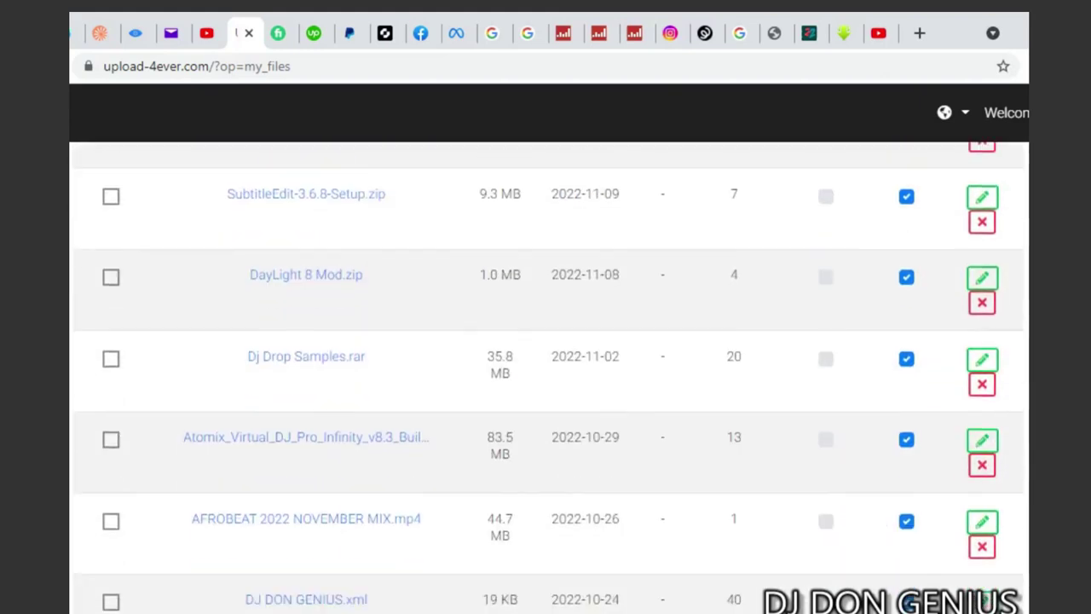
{"action": "scroll", "coordinate": [549, 377], "scroll_direction": "down", "scroll_amount": 2}
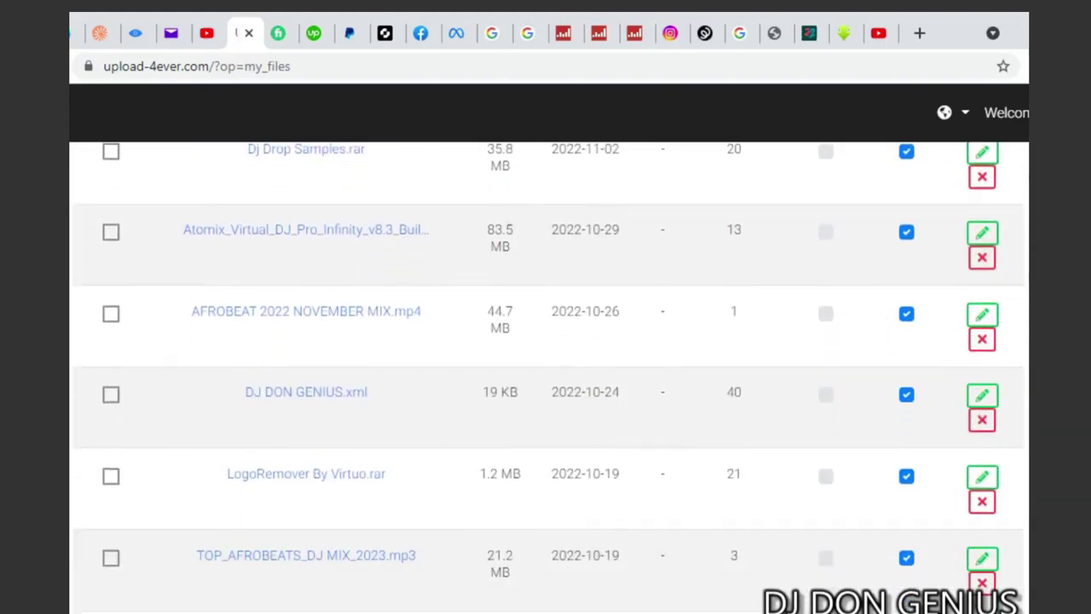
{"action": "scroll", "coordinate": [549, 377], "scroll_direction": "down", "scroll_amount": 2}
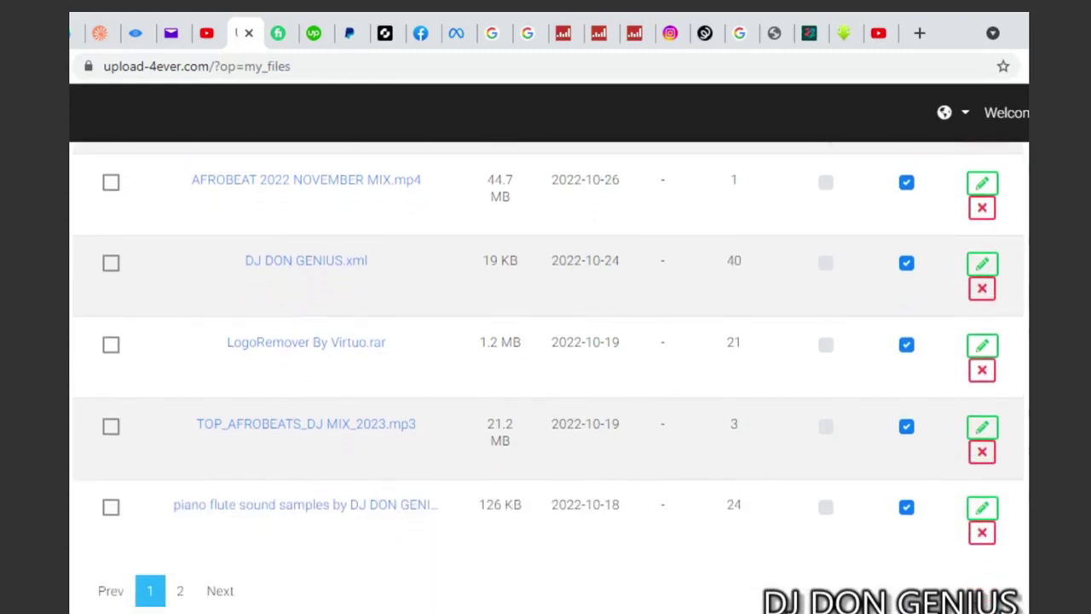